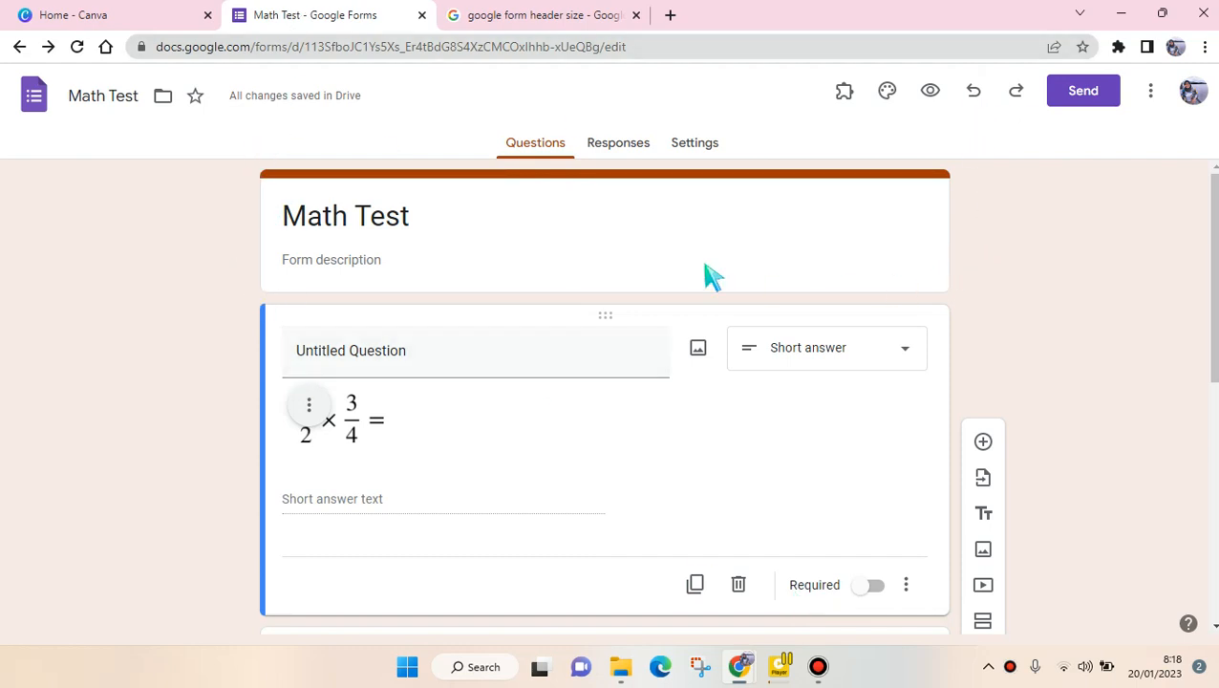
- Check the recommended Google Forms header image size in the open search results
click(185, 10)
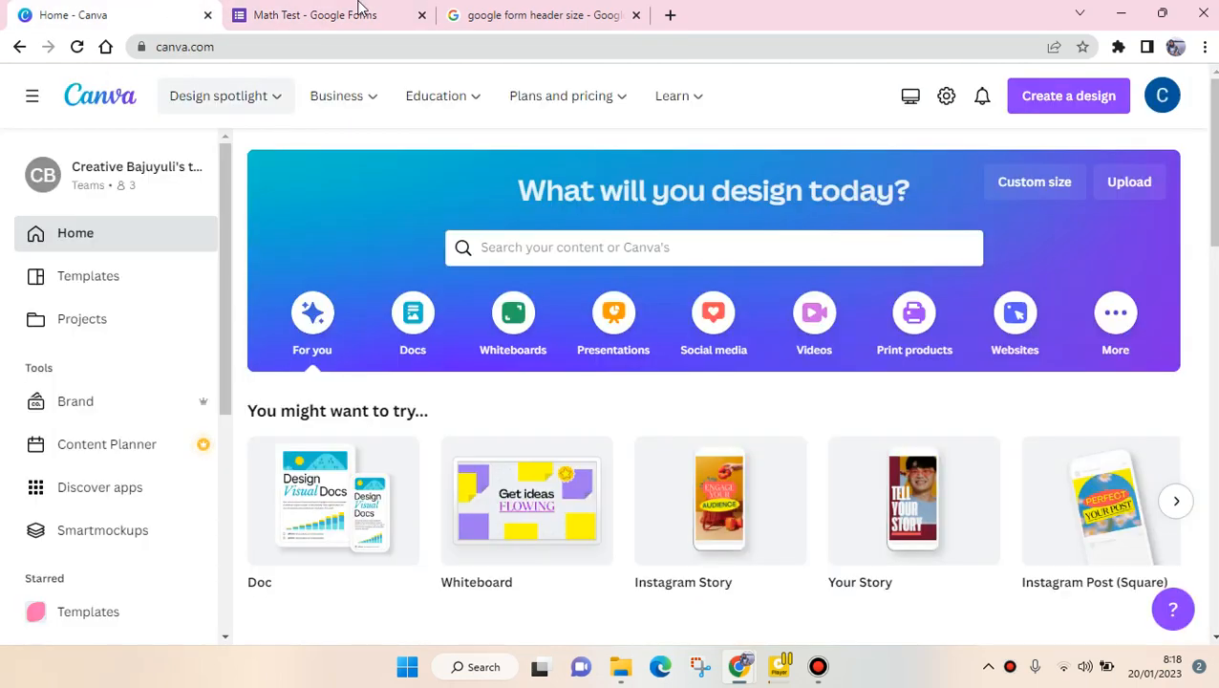
click(360, 8)
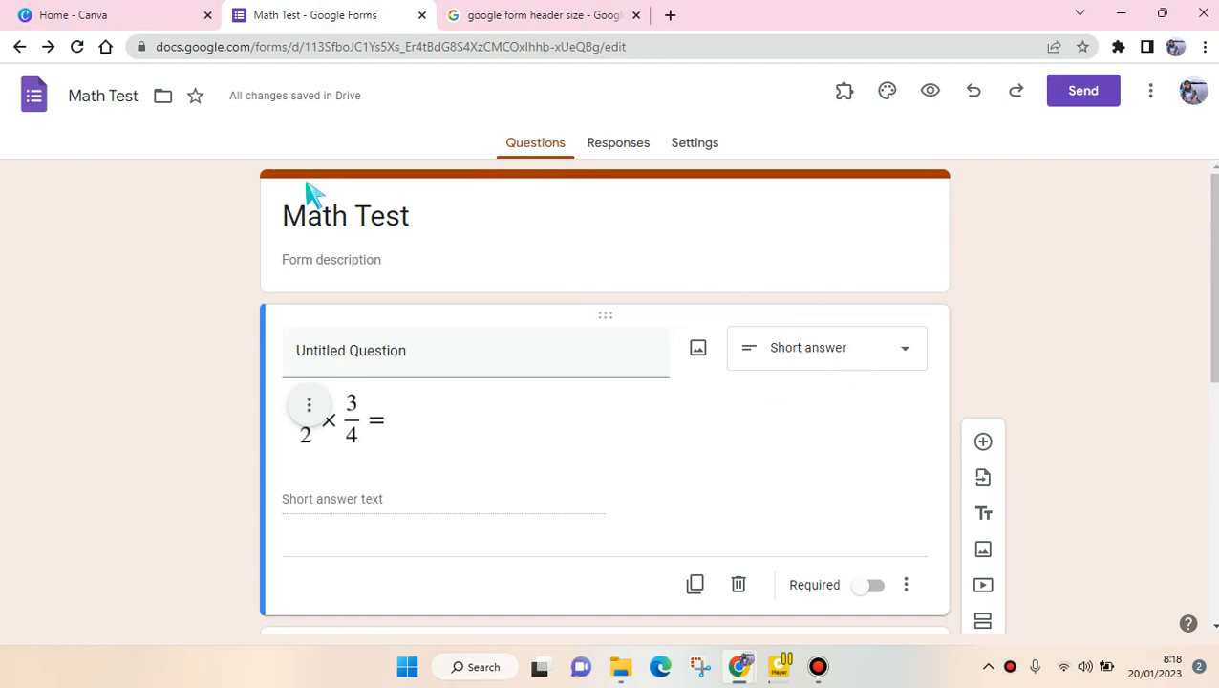
click(449, 14)
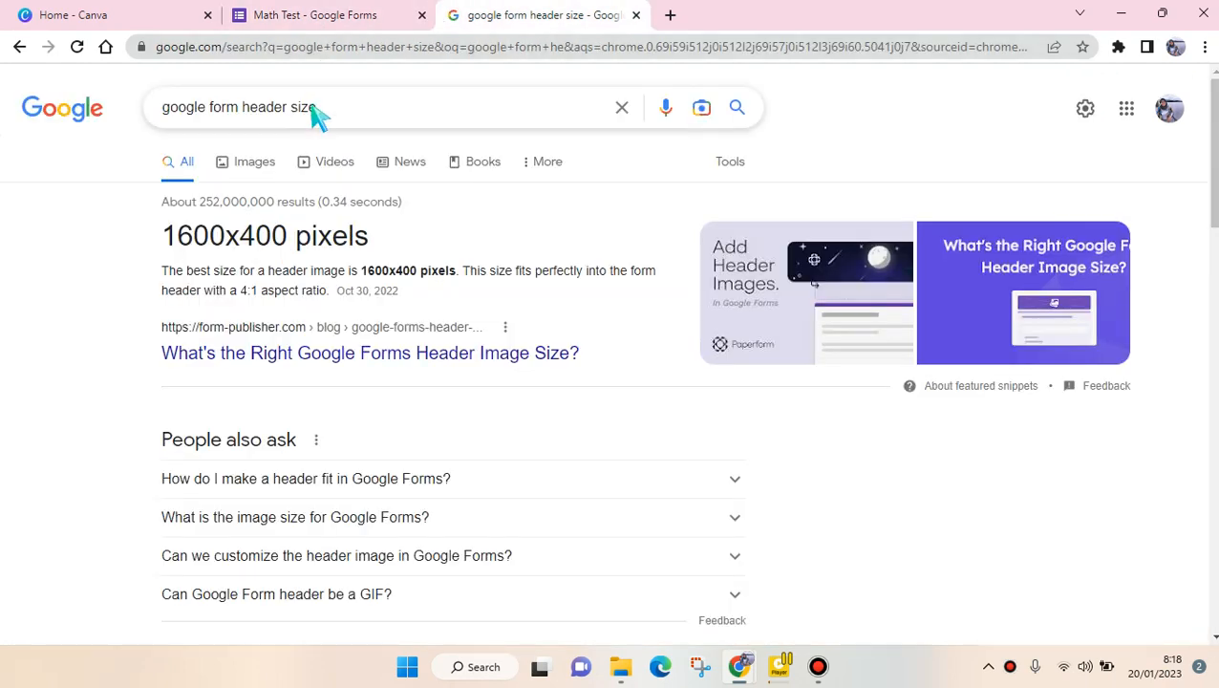
drag(156, 251, 387, 244)
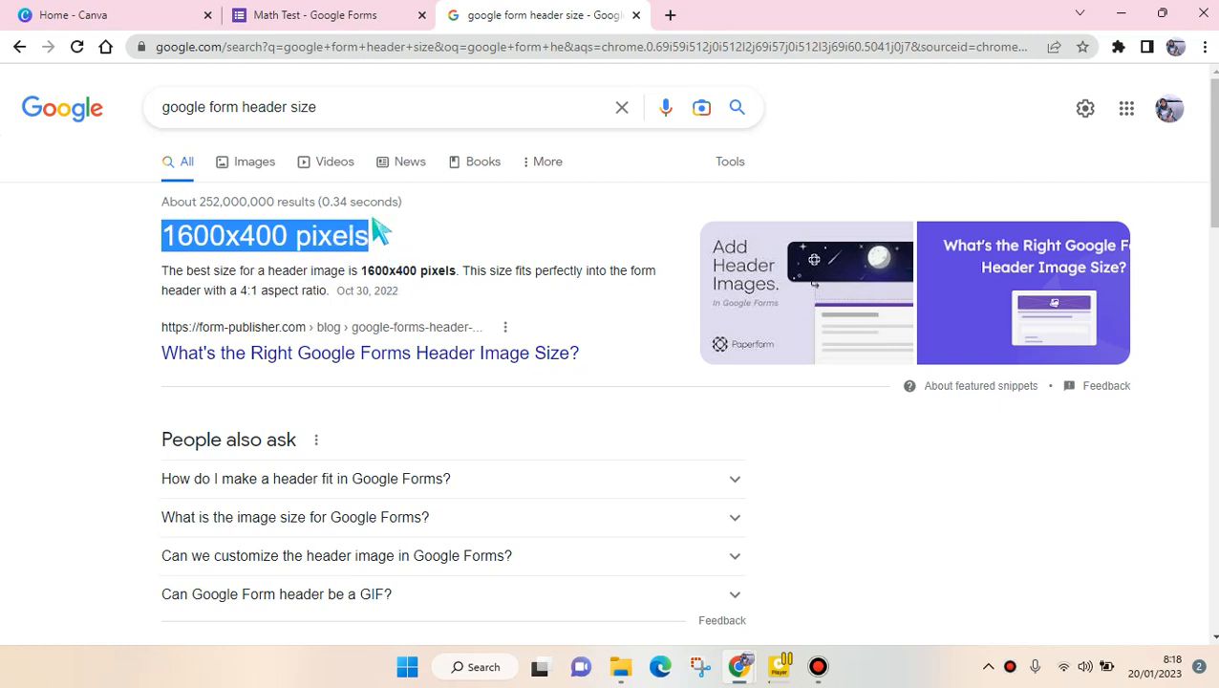
- Switch to Canva and create a new custom-size design of 1600 × 400 px
click(177, 14)
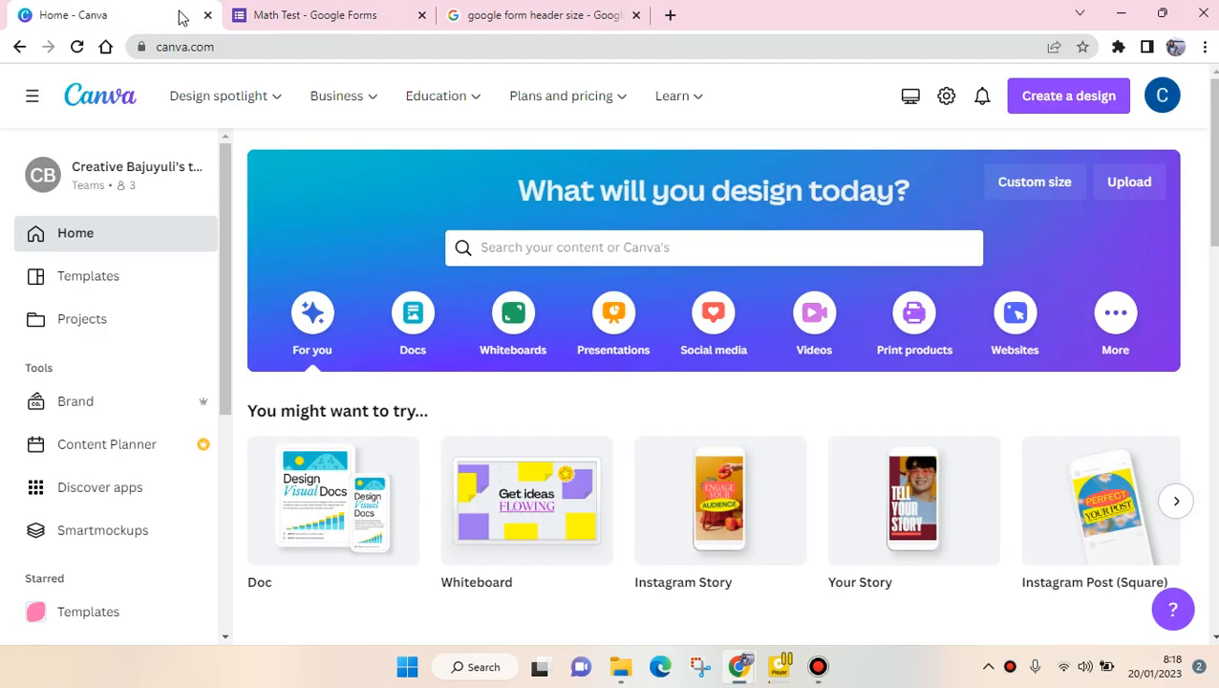
click(1096, 111)
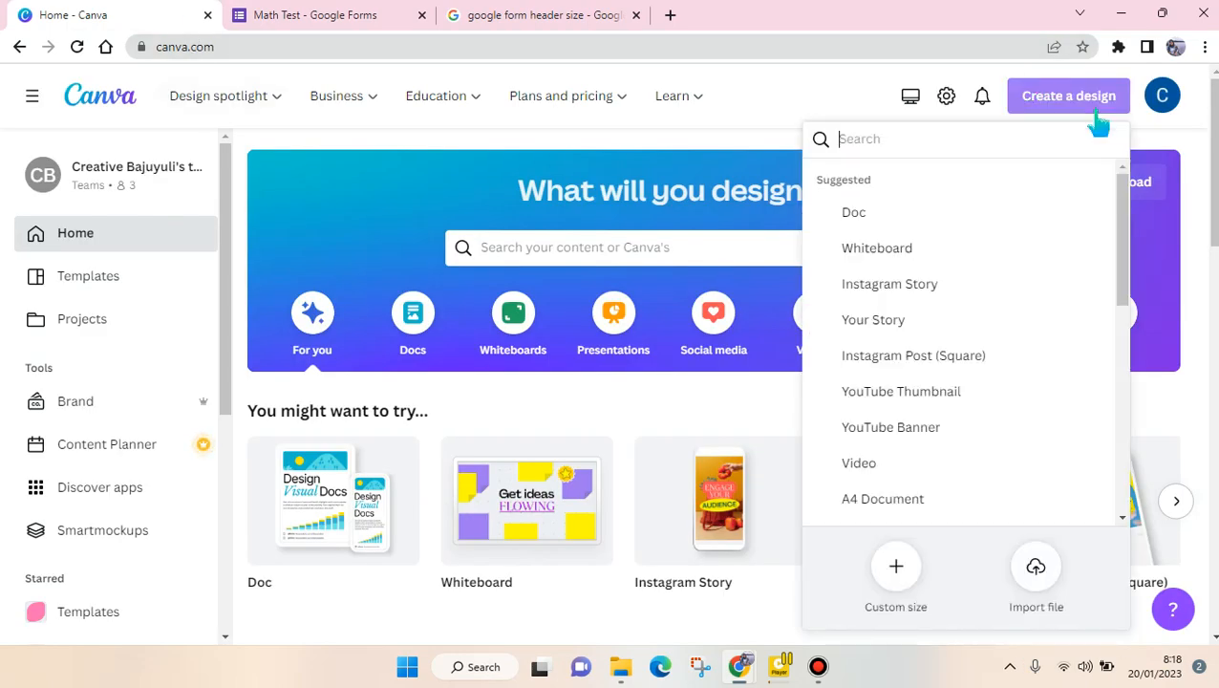
click(863, 566)
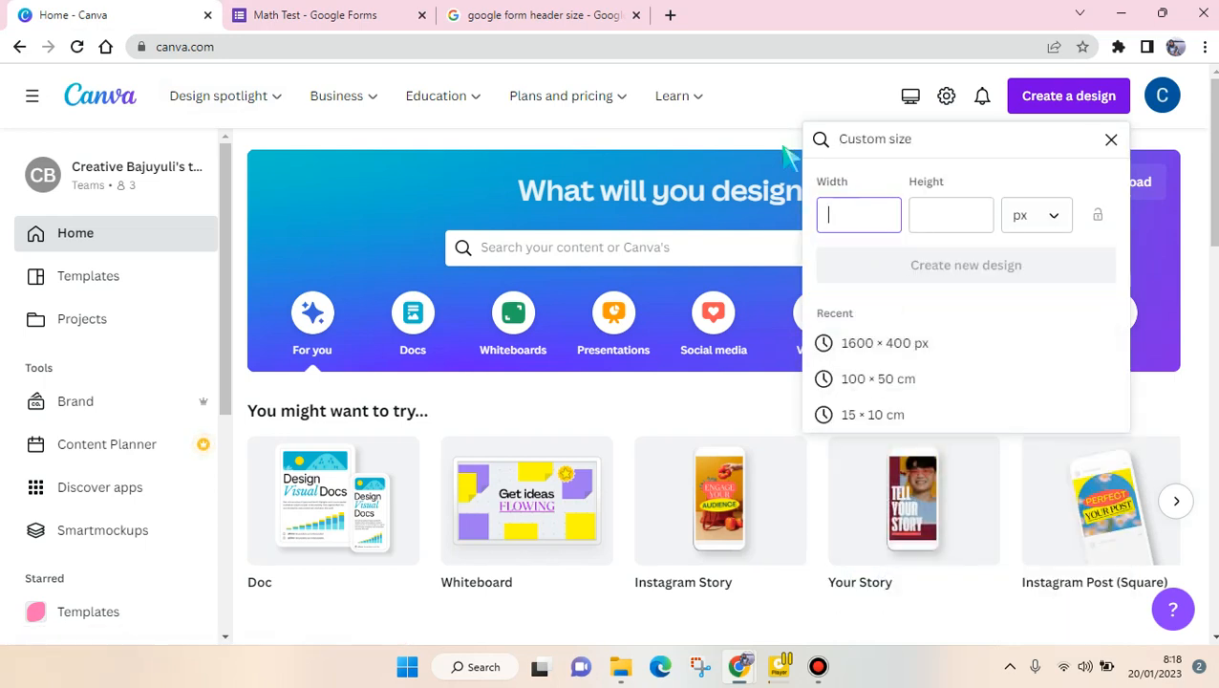
click(877, 351)
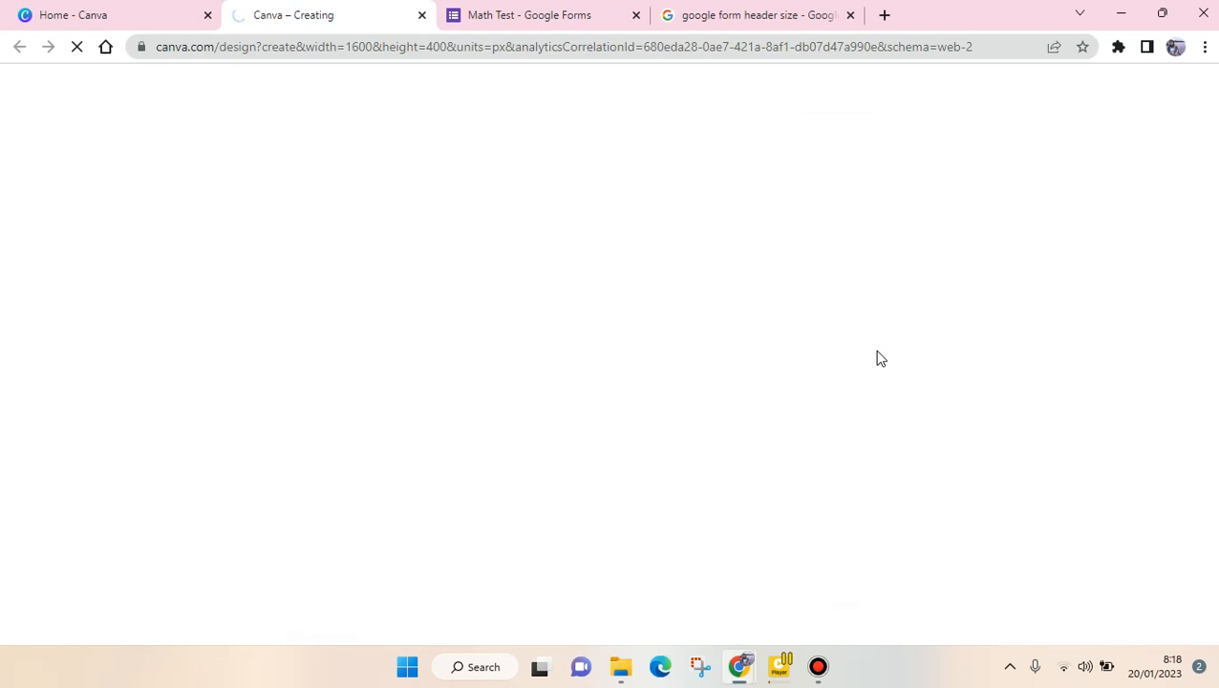
- Close the header-size search page and return to the blank Canva design
click(806, 10)
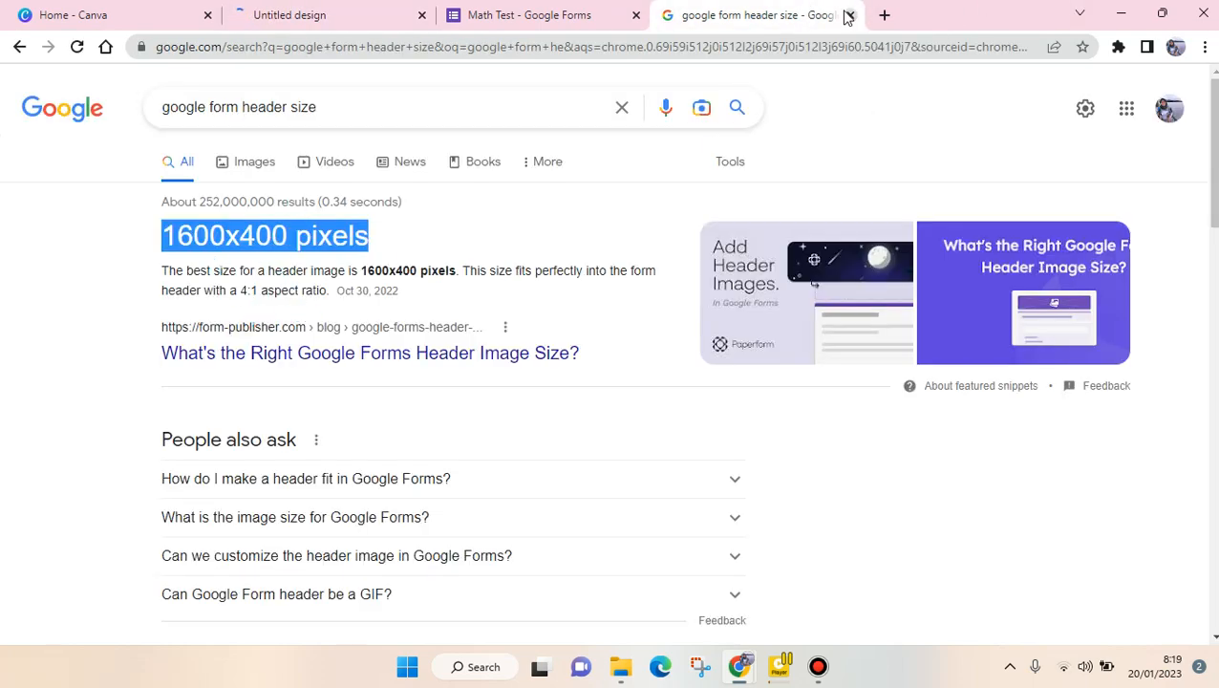
key(ctrl+w)
click(328, 9)
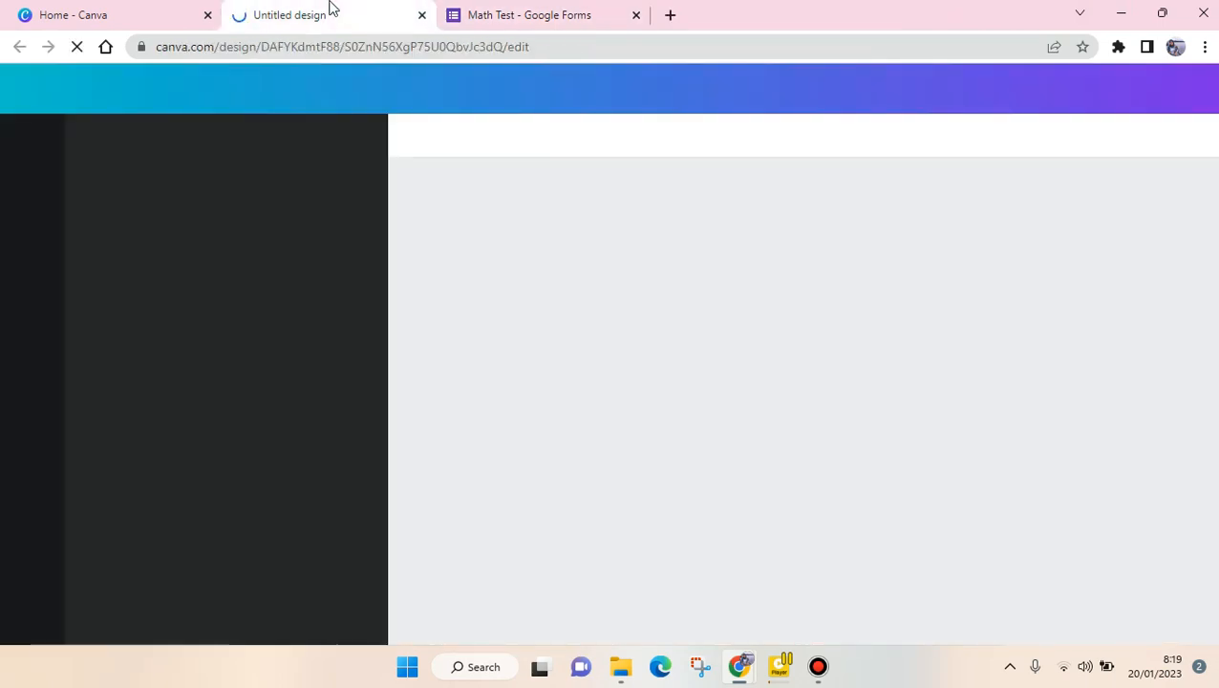
click(484, 11)
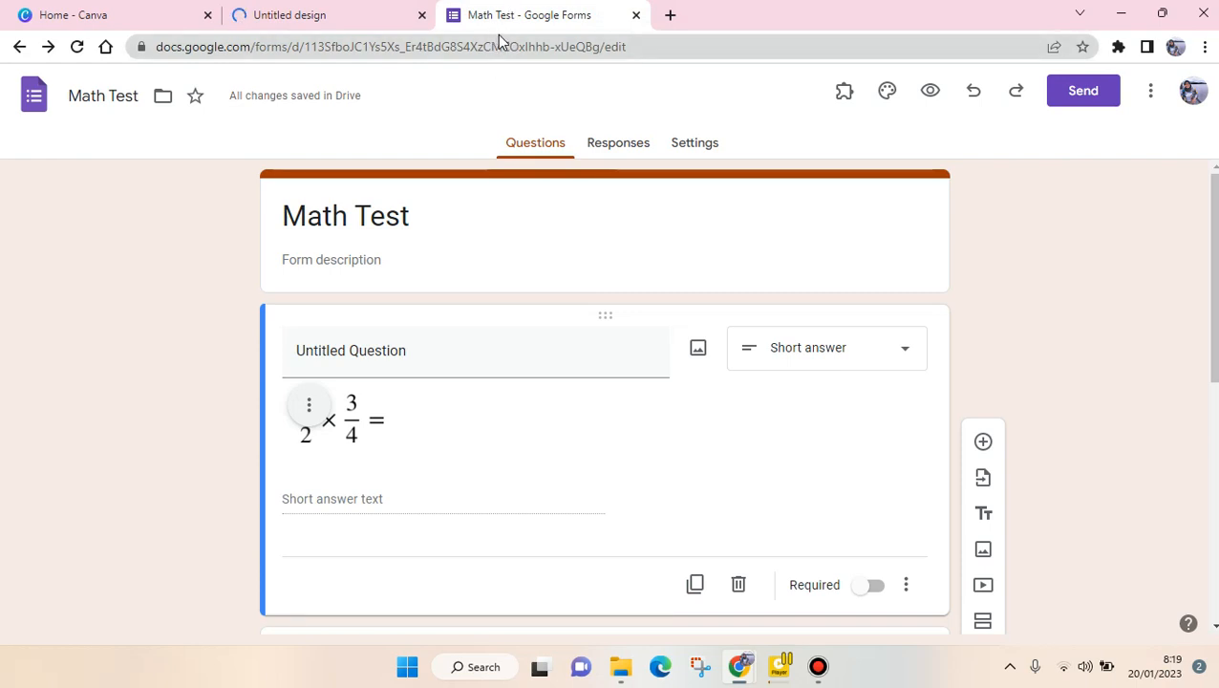
click(383, 10)
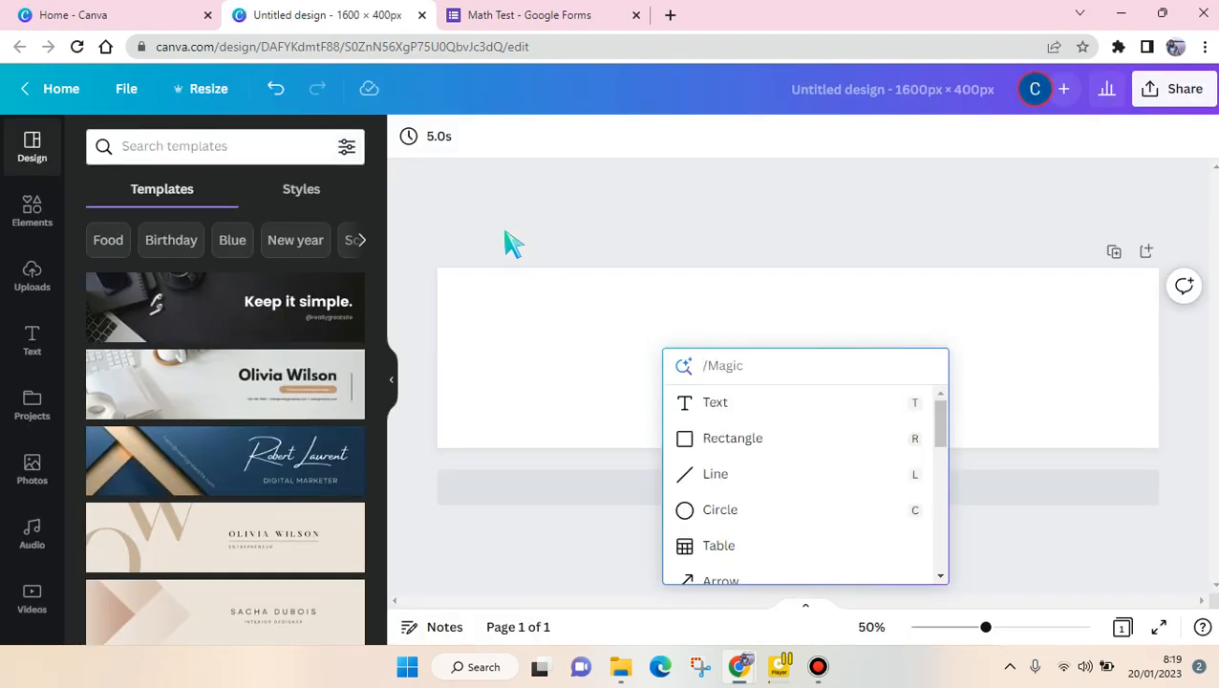
key(Escape)
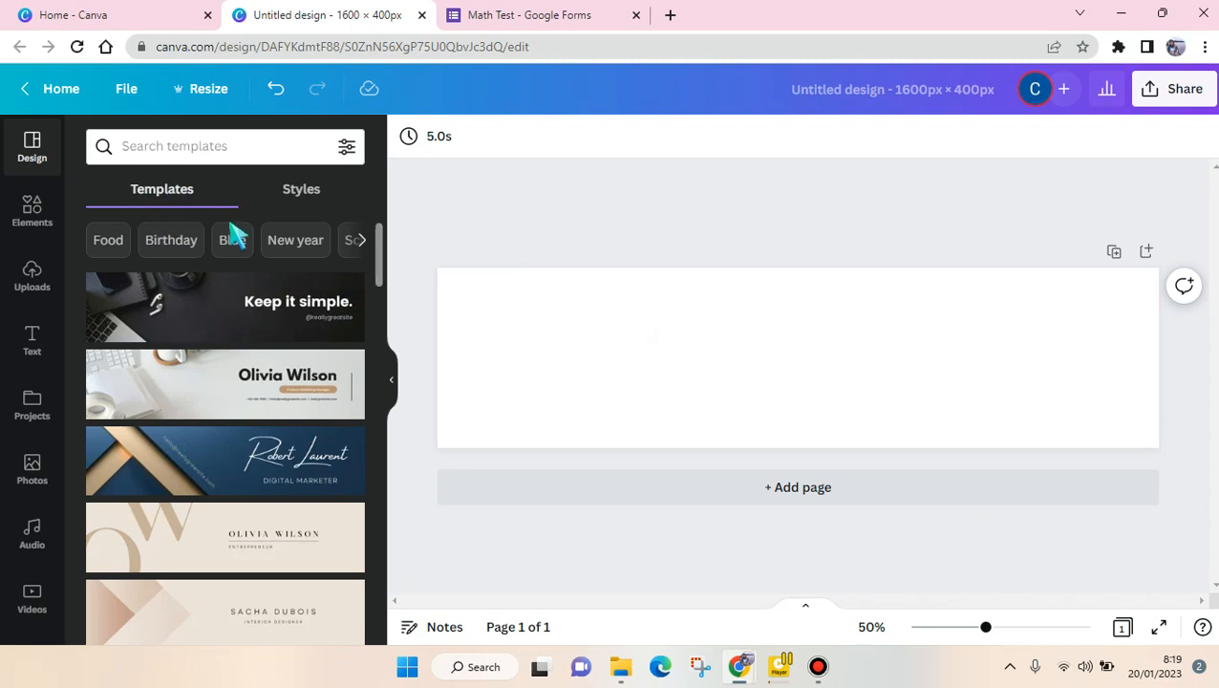
- Browse the banner templates and apply the teal "We are Hiring!" template to the page
click(363, 241)
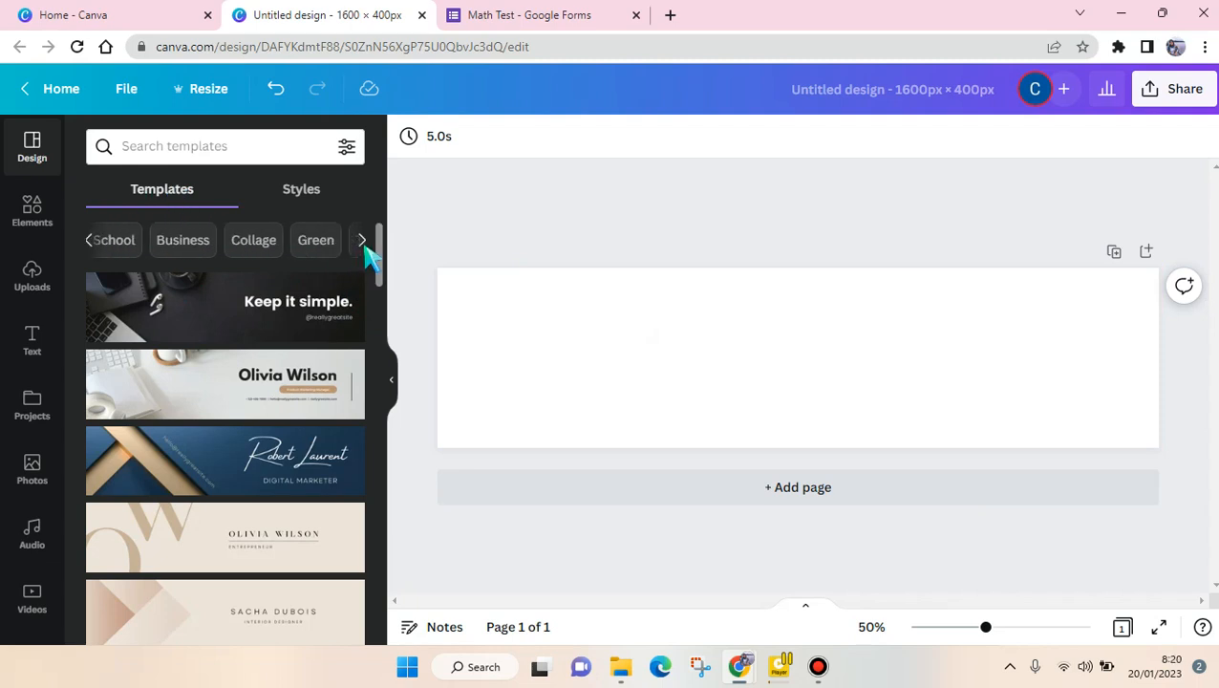
click(364, 241)
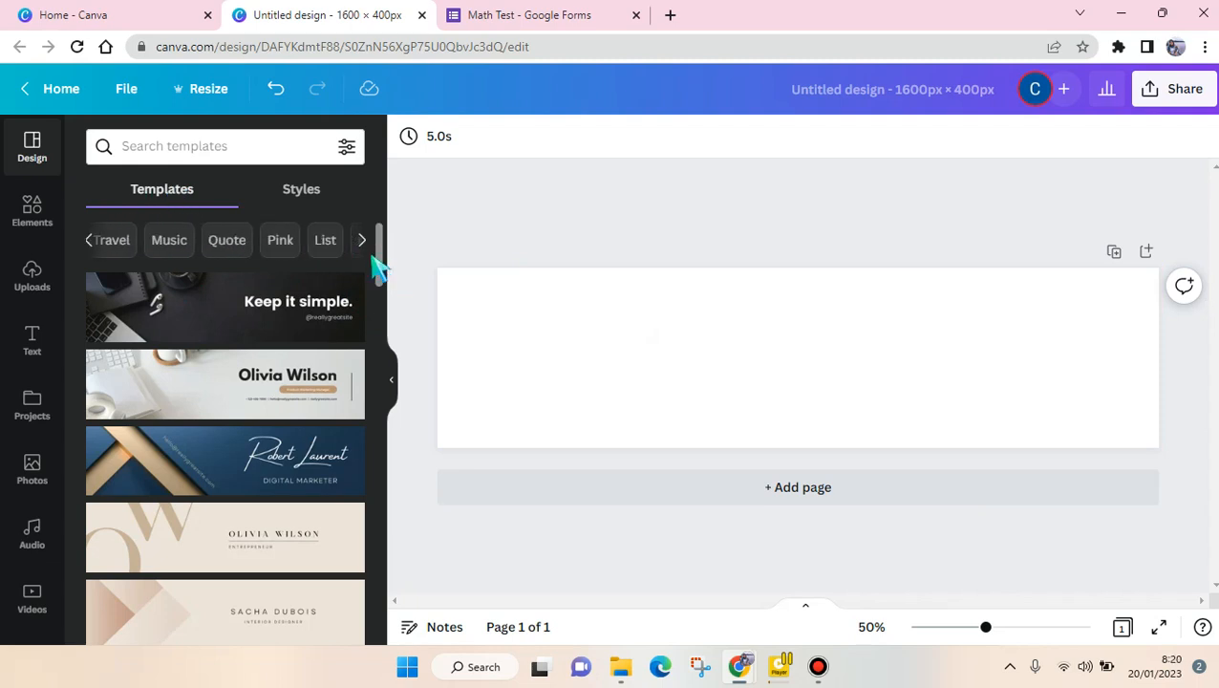
drag(381, 273, 421, 457)
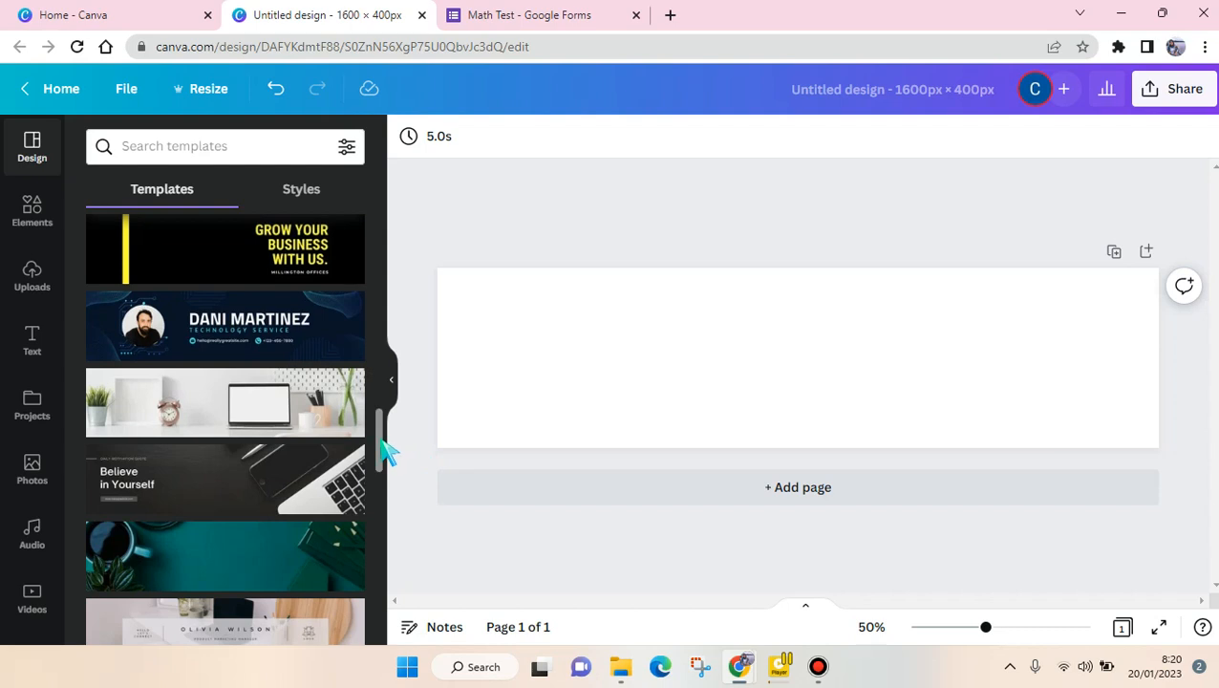
drag(383, 442, 395, 519)
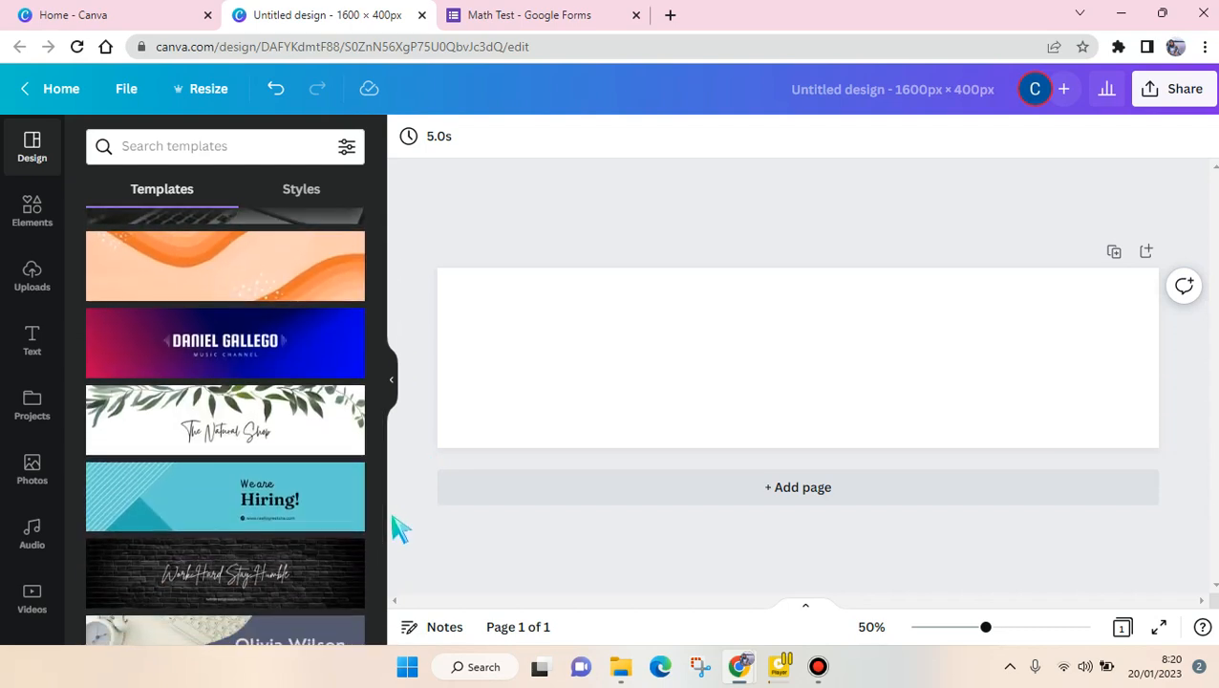
click(319, 487)
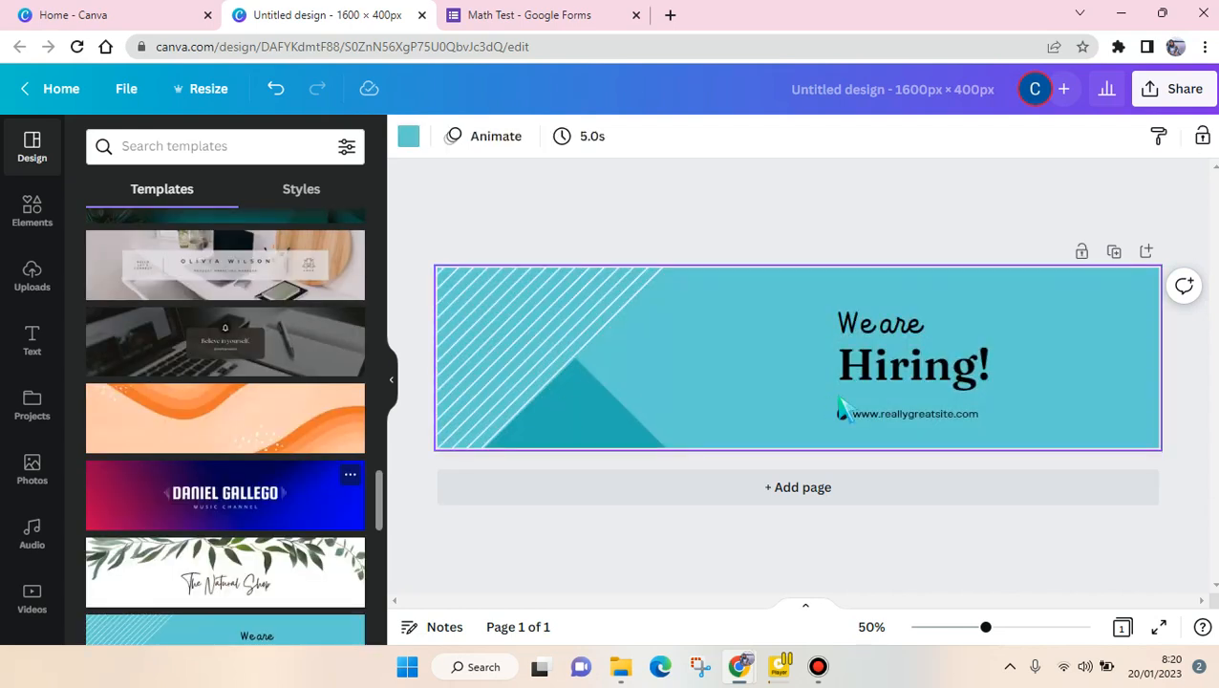
- Replace the banner's "We are" text with "Math Test"
double_click(908, 321)
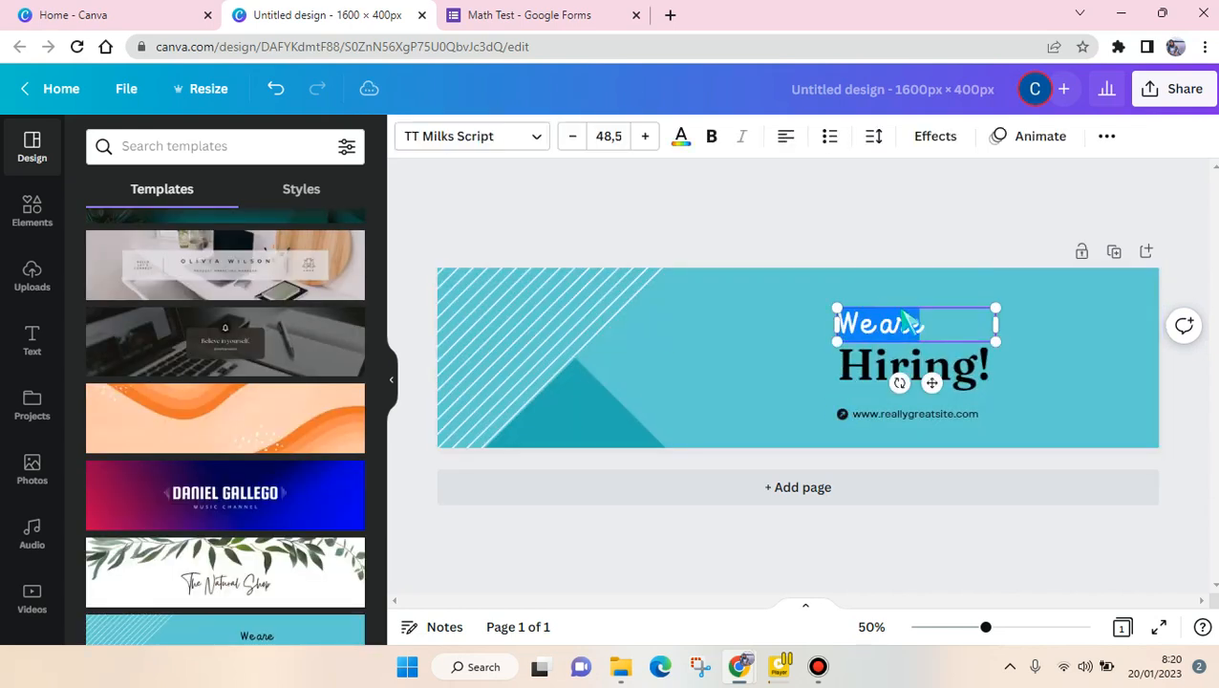
text(Math)
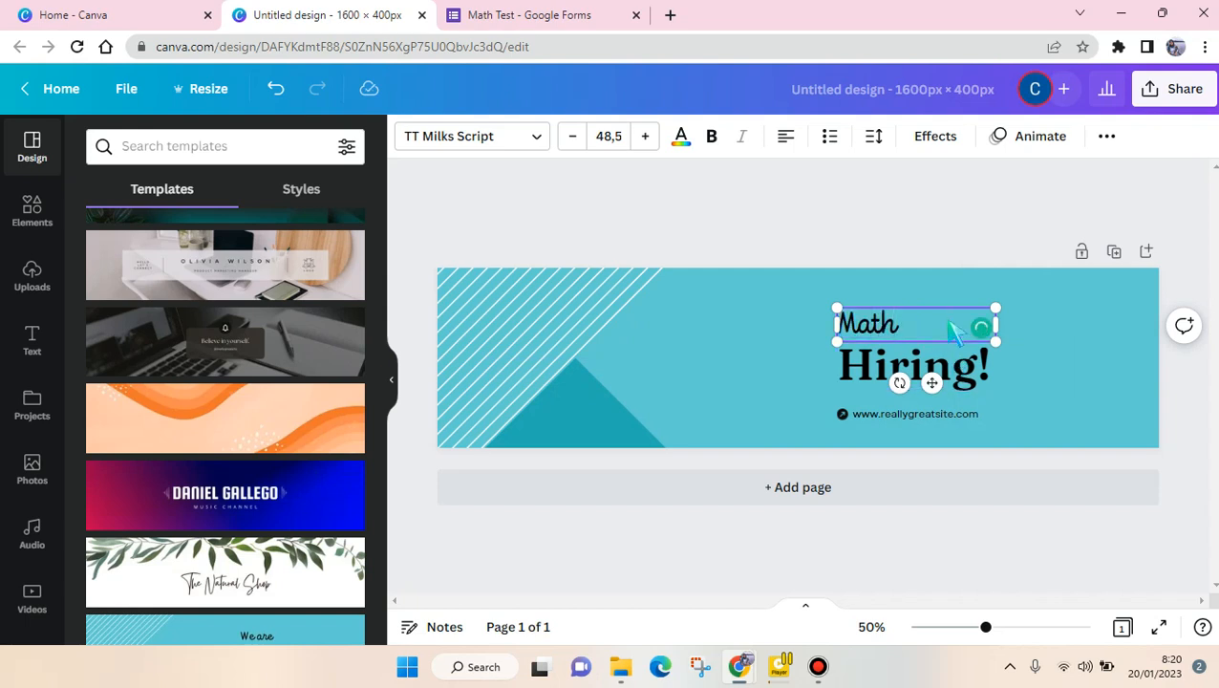
text( Test)
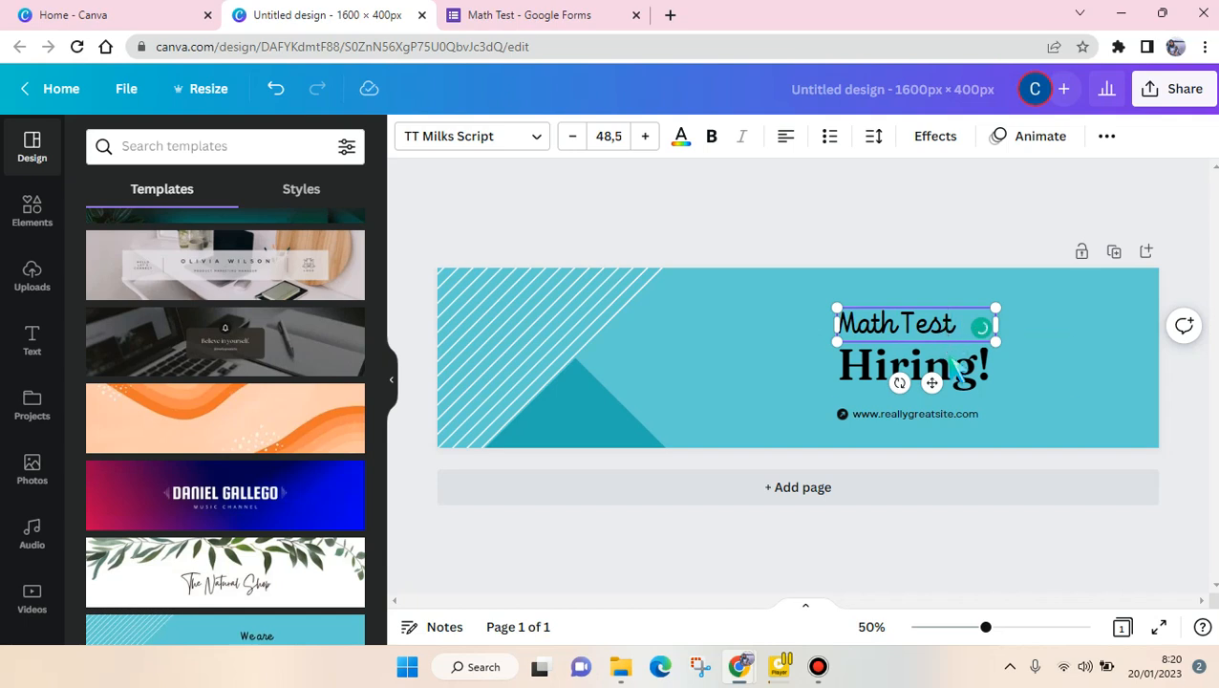
- Change the "Hiring!" text to "Class 4-B" and the web address line to the teacher's name
double_click(952, 356)
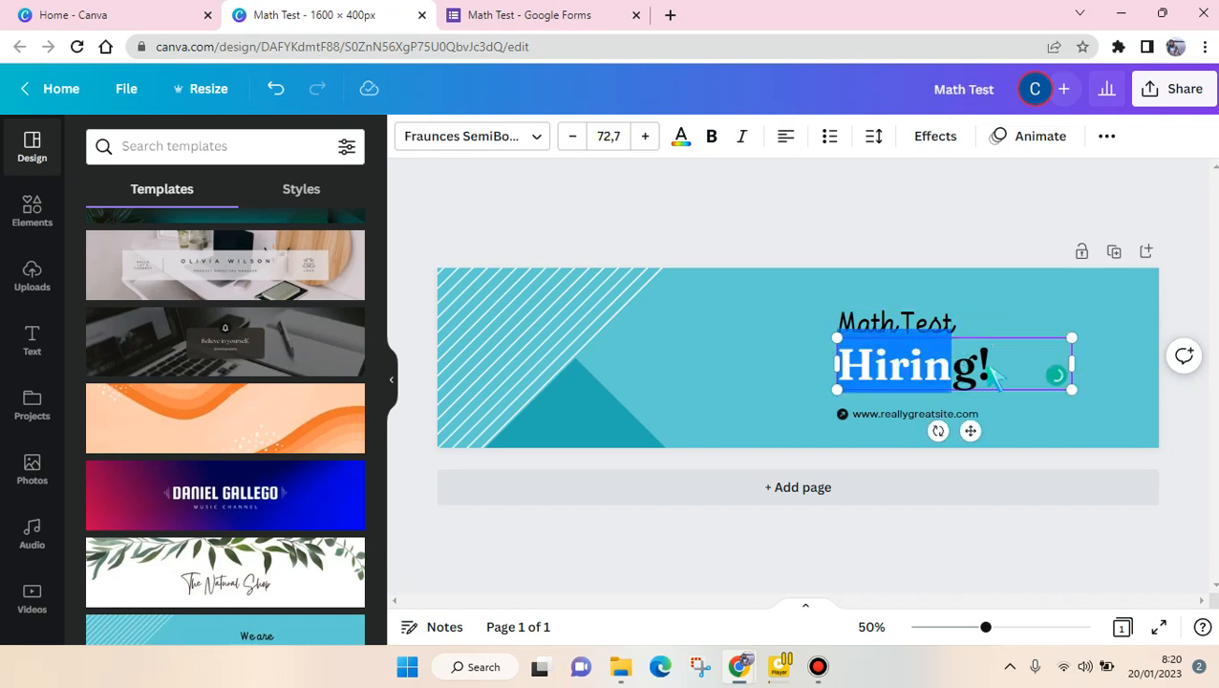
text(Class)
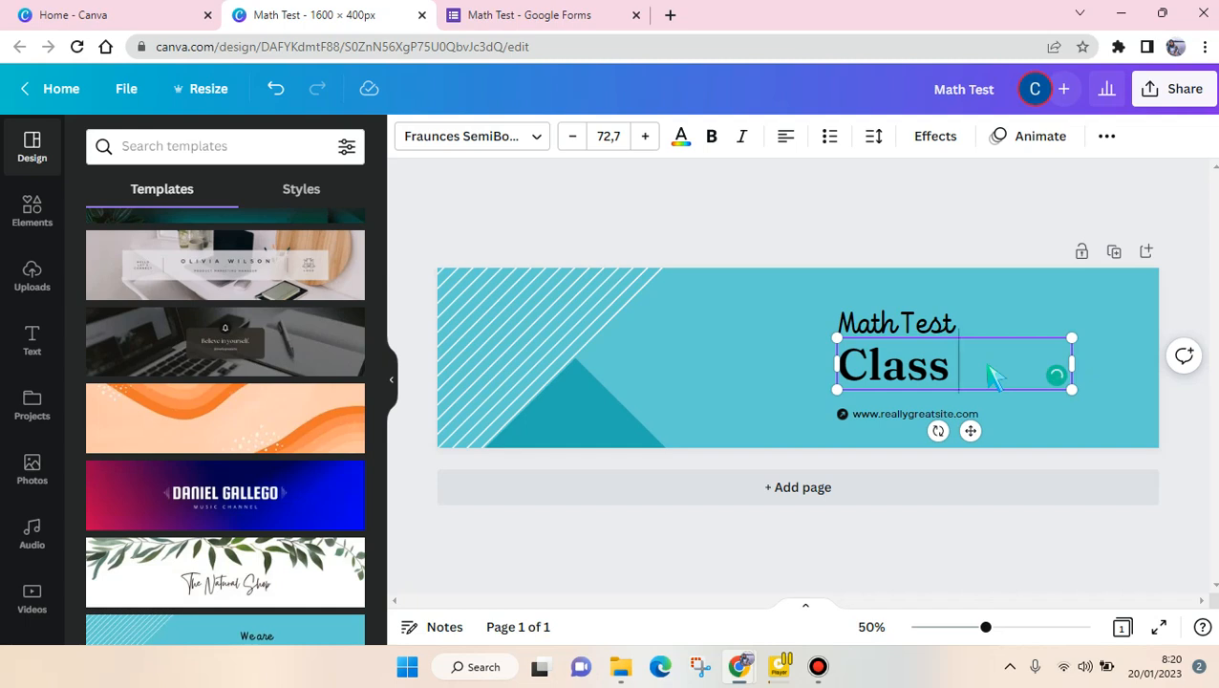
text( 4-B)
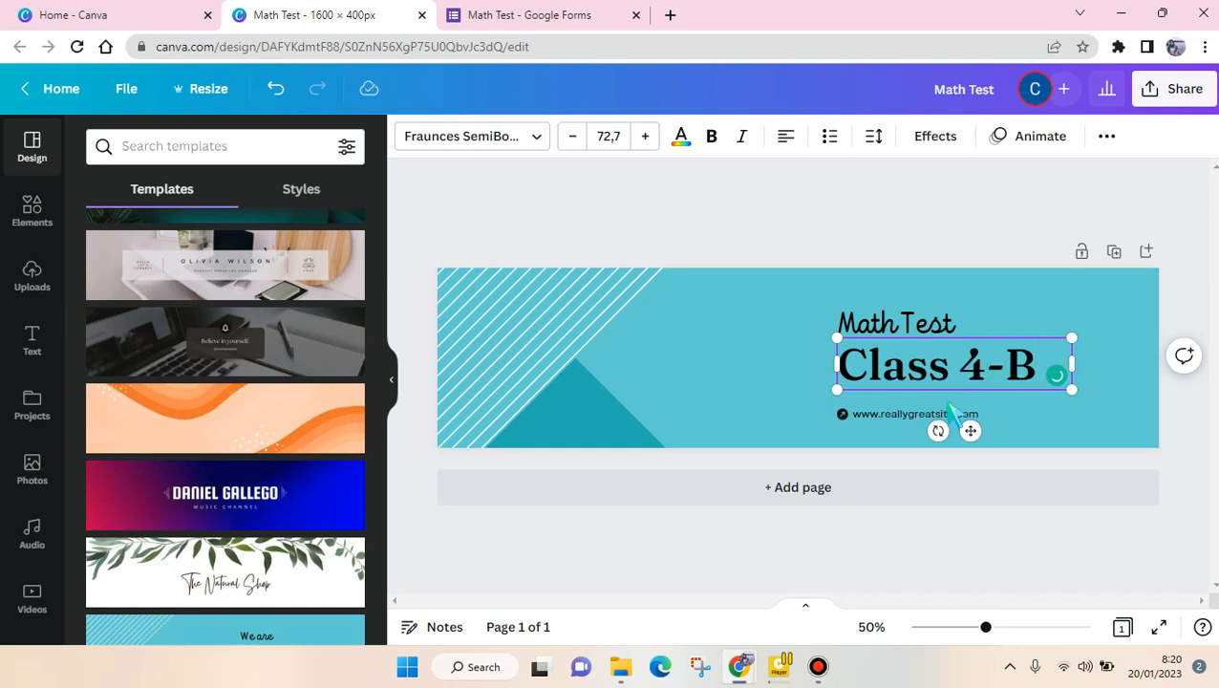
double_click(938, 426)
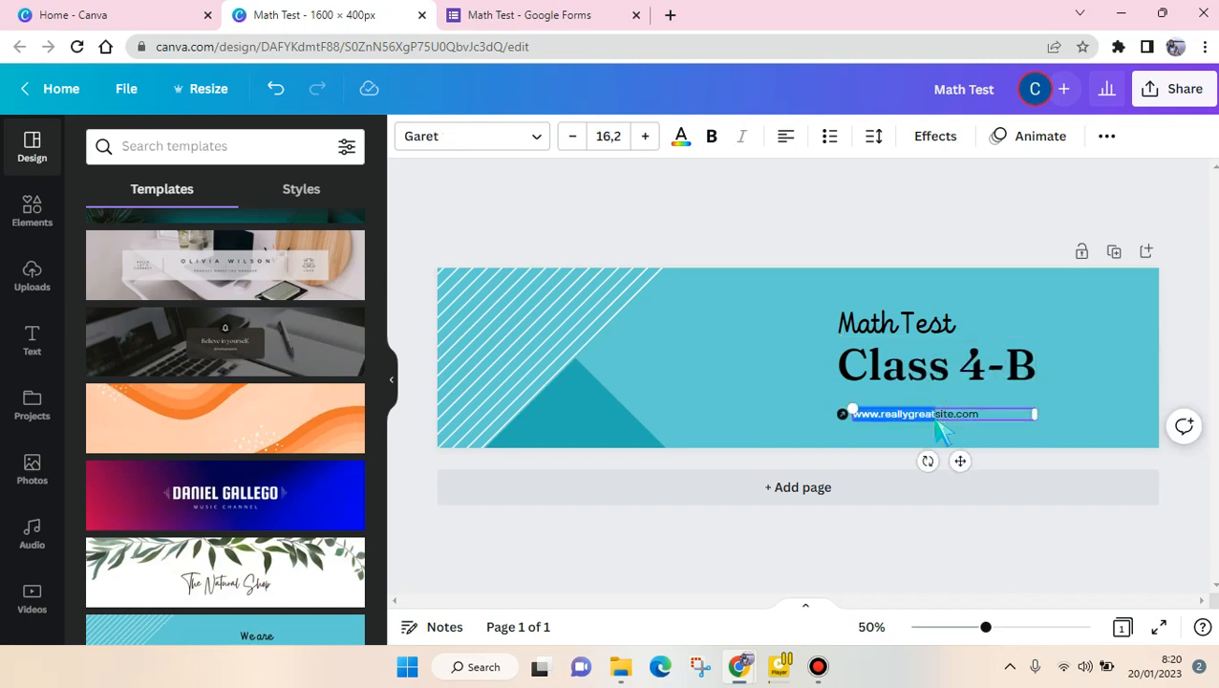
text(Ms. Jane)
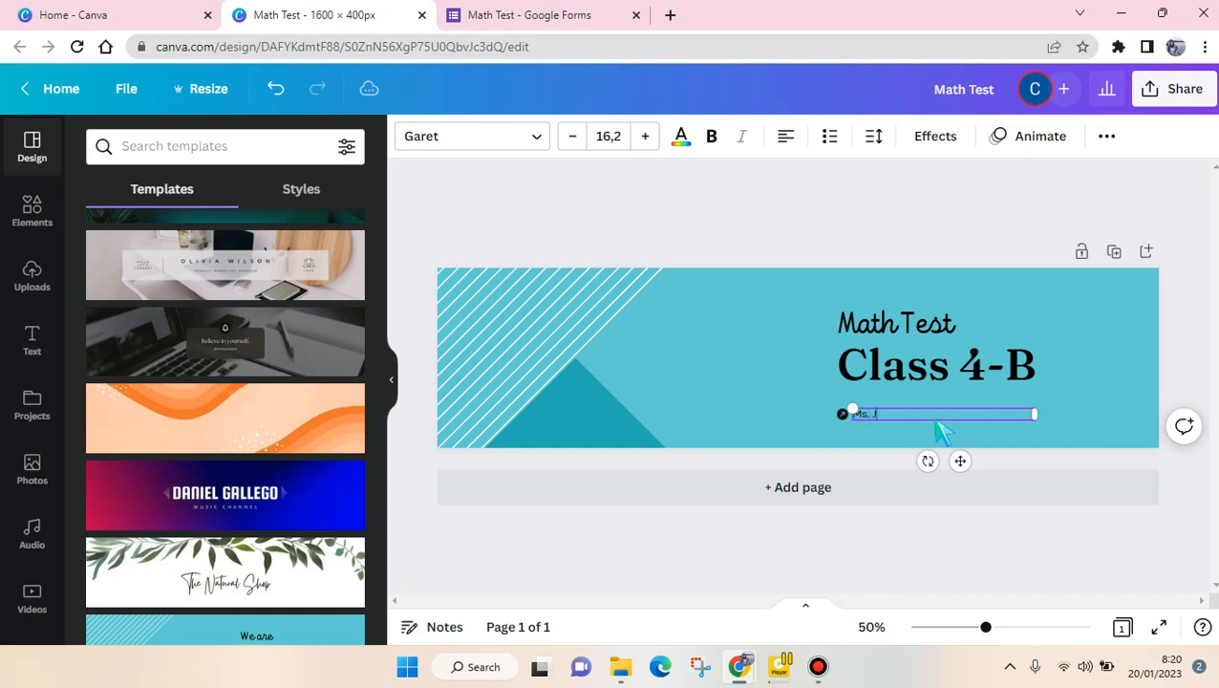
- Delete the small arrow icon beside the teacher's name and move the name directly beneath the class line
click(840, 416)
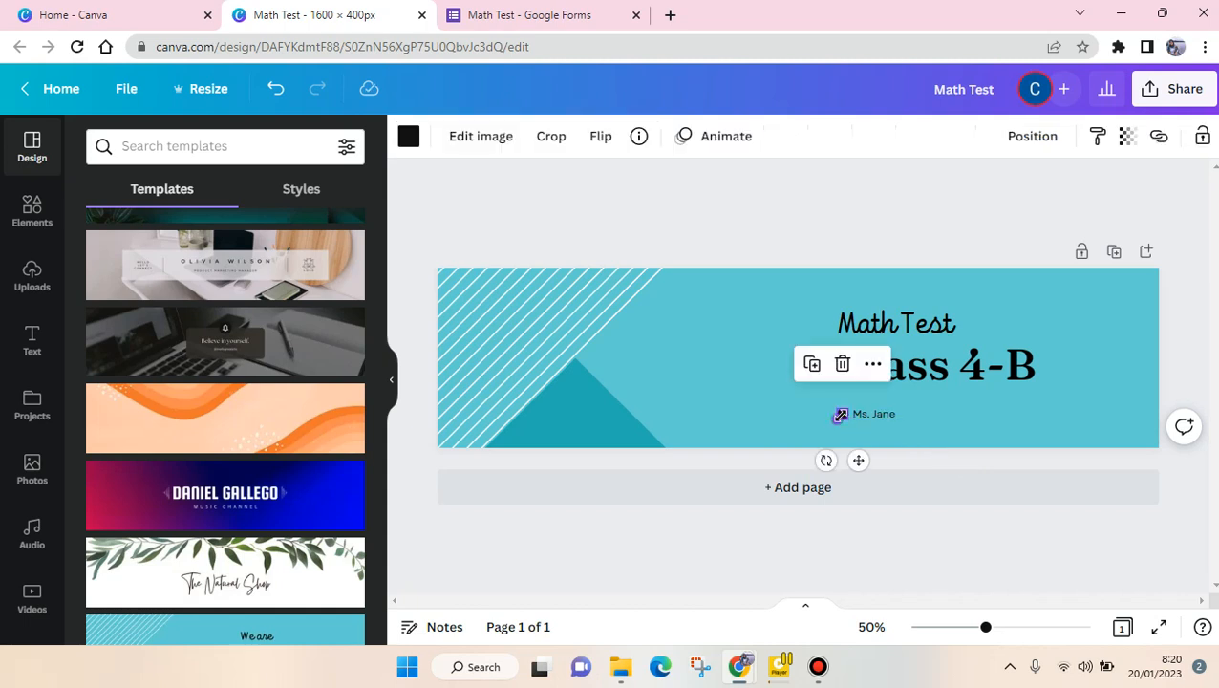
key(Delete)
drag(887, 428, 874, 414)
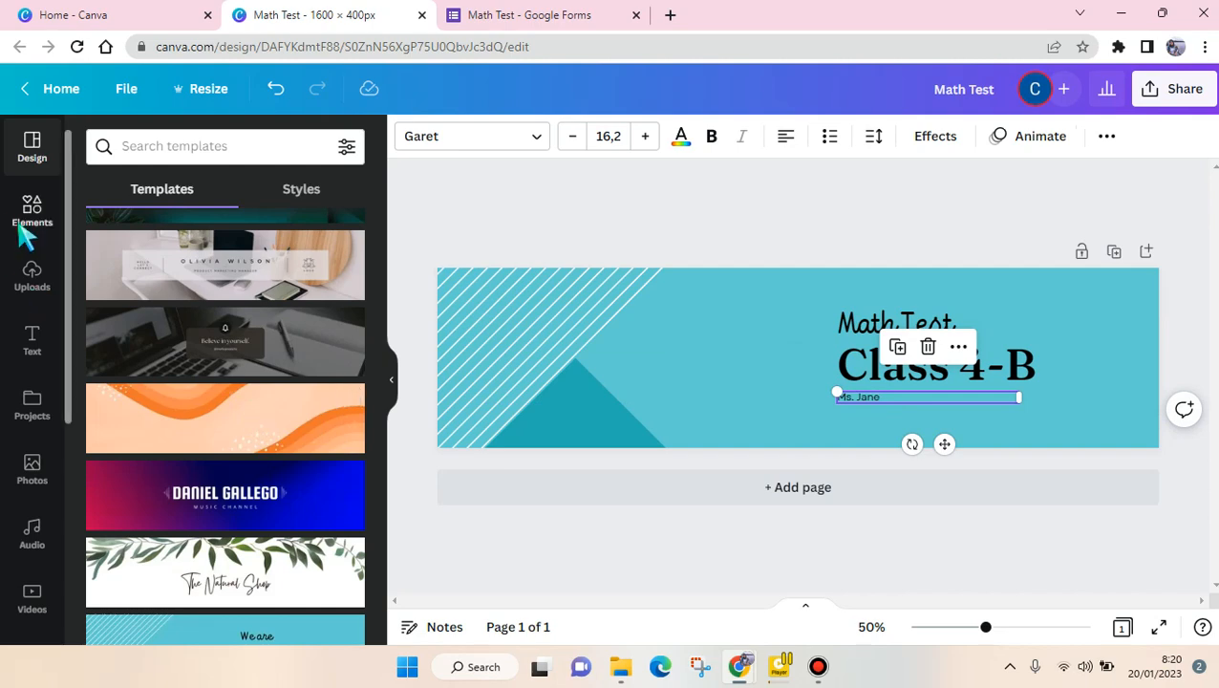
- Search the design elements for "math" and show all matching graphics
click(21, 228)
click(163, 148)
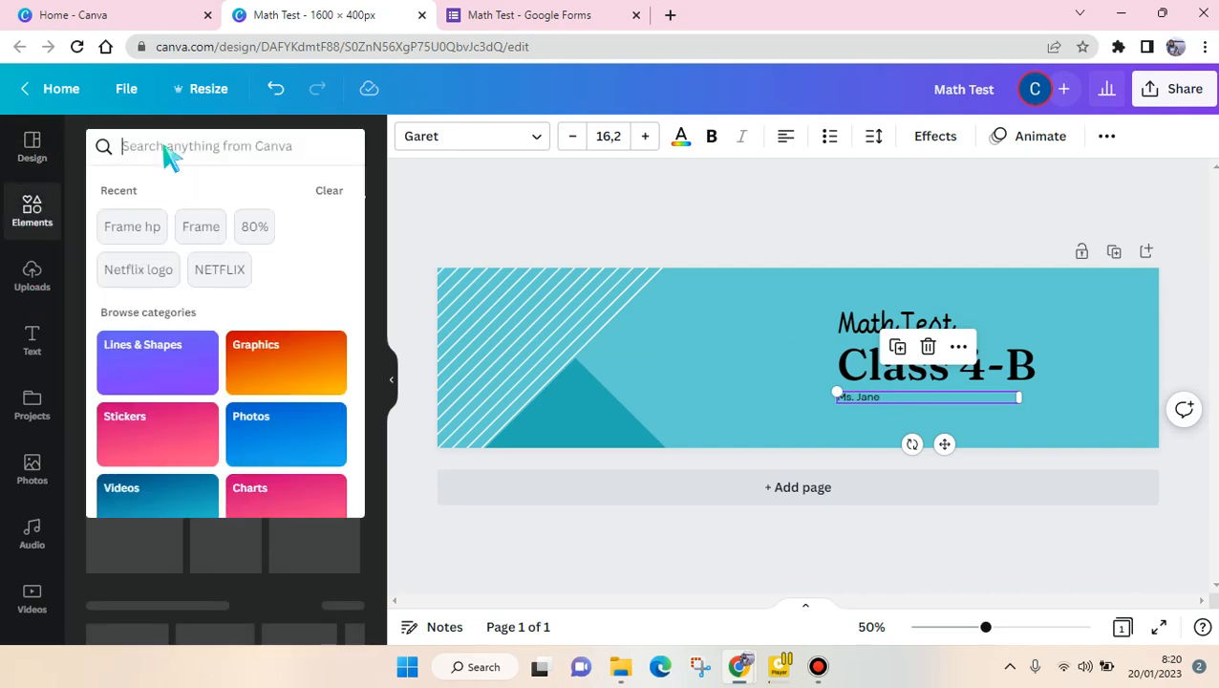
text(math)
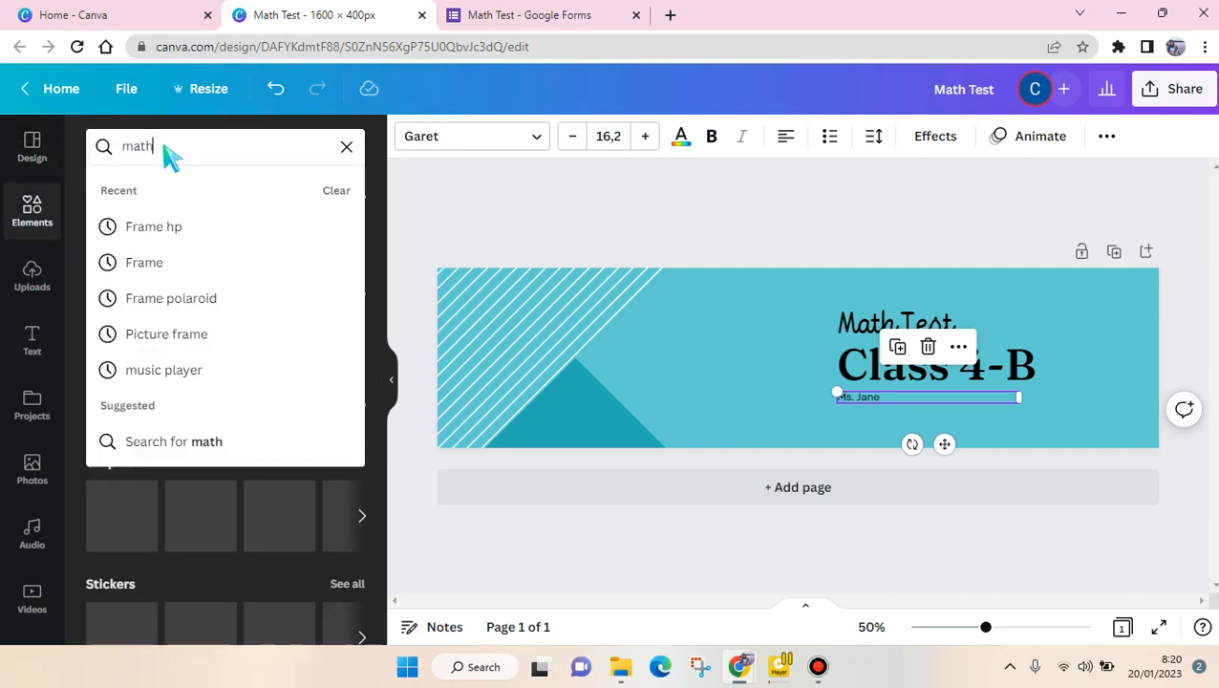
key(Return)
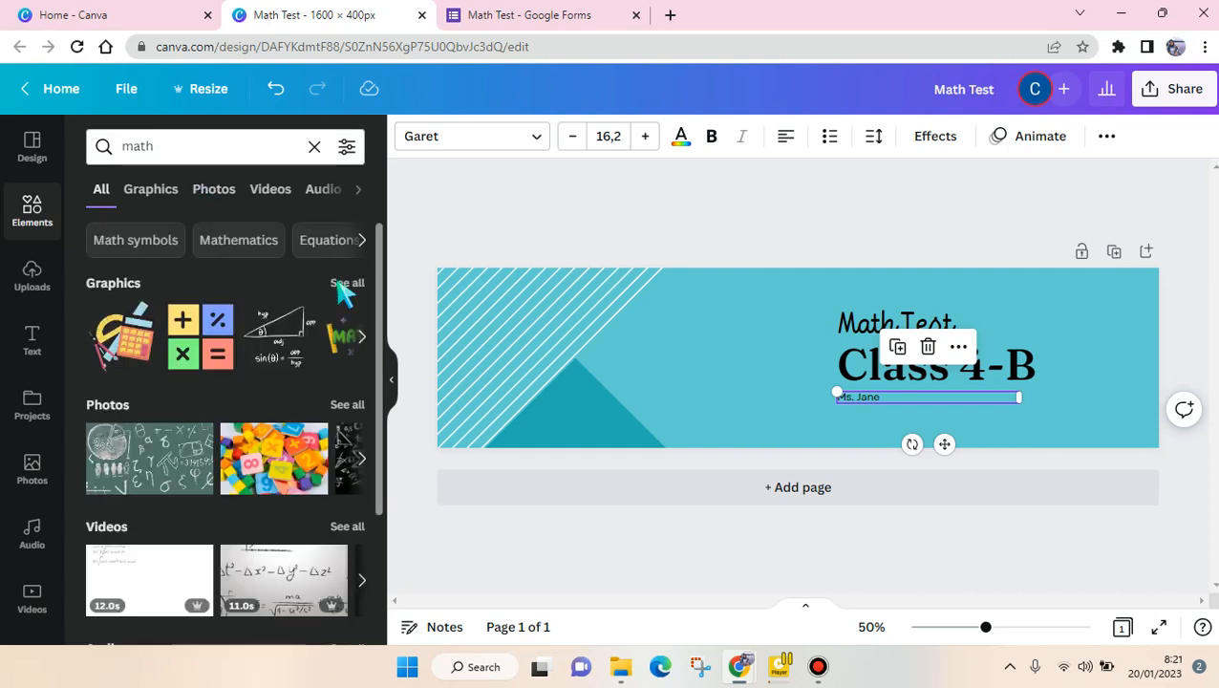
click(346, 285)
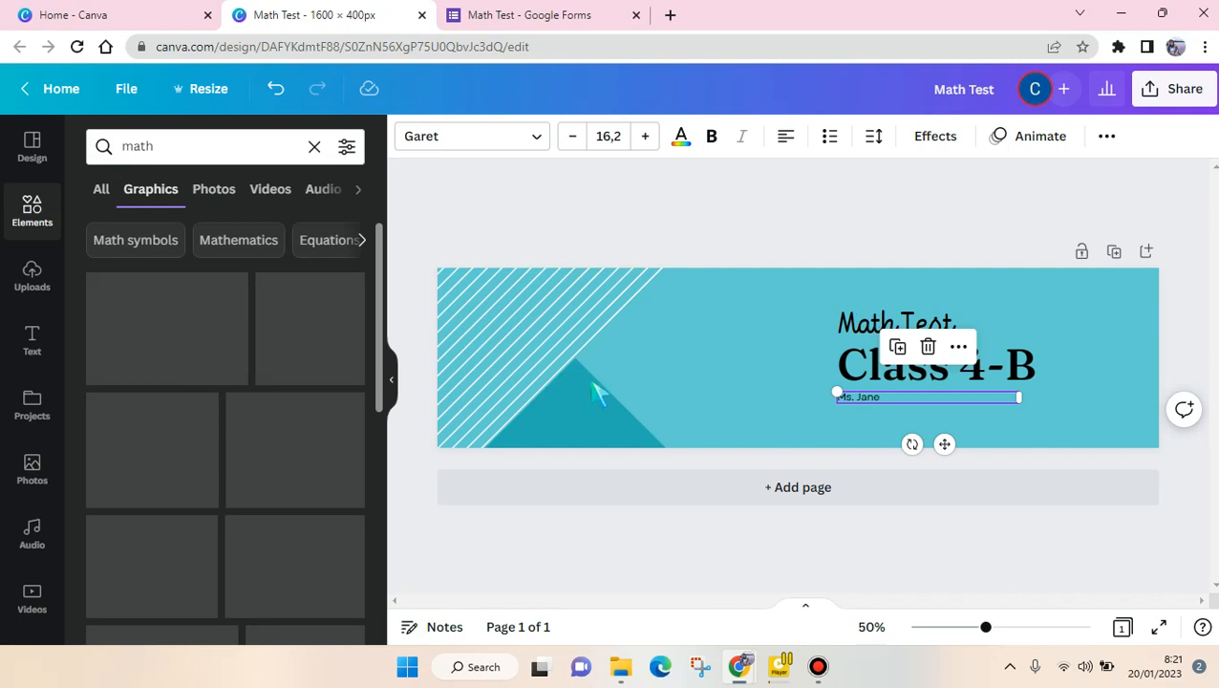
- Add the four-colour math operators graphic, placing it in the banner's upper-right corner and tilting it slightly counterclockwise
click(203, 320)
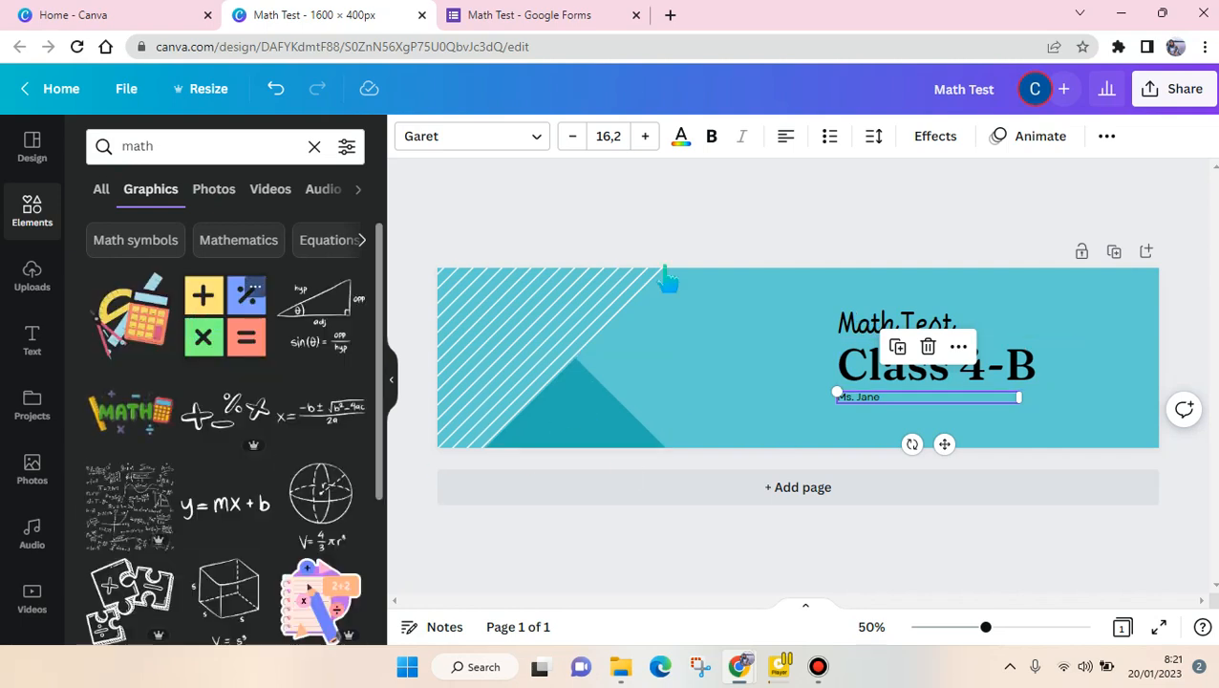
drag(775, 355, 1095, 320)
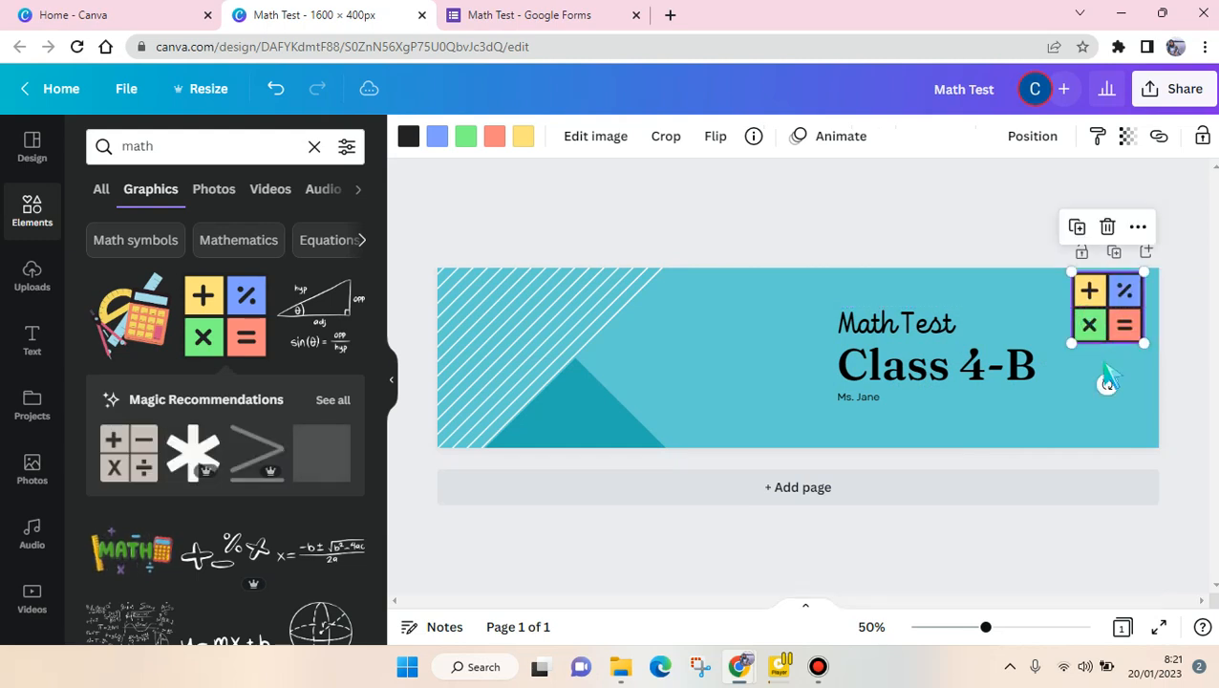
mouse_move(1108, 386)
mouse_down()
mouse_move(1127, 392)
mouse_move(1120, 384)
mouse_up()
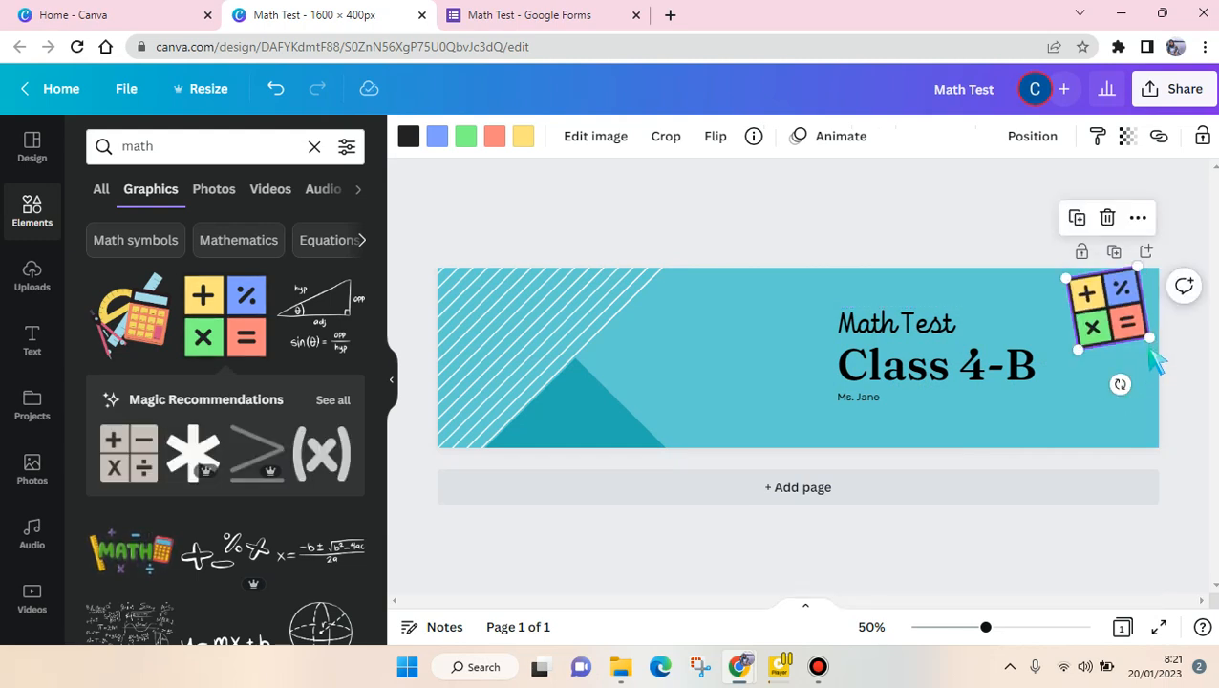
- Enlarge the four-colour math operators graphic slightly in the banner's upper-right corner
mouse_move(1162, 342)
mouse_down()
mouse_move(1167, 352)
mouse_move(1159, 346)
mouse_up()
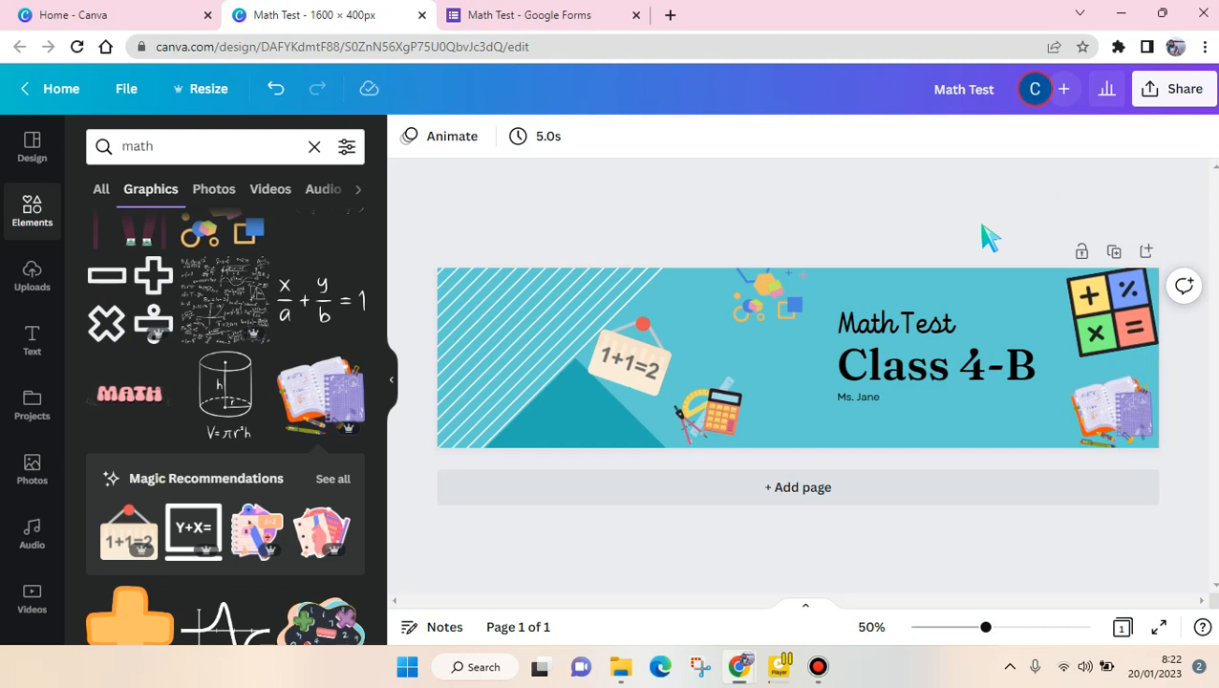
- Download the finished Math Test banner as a JPG file
click(1159, 101)
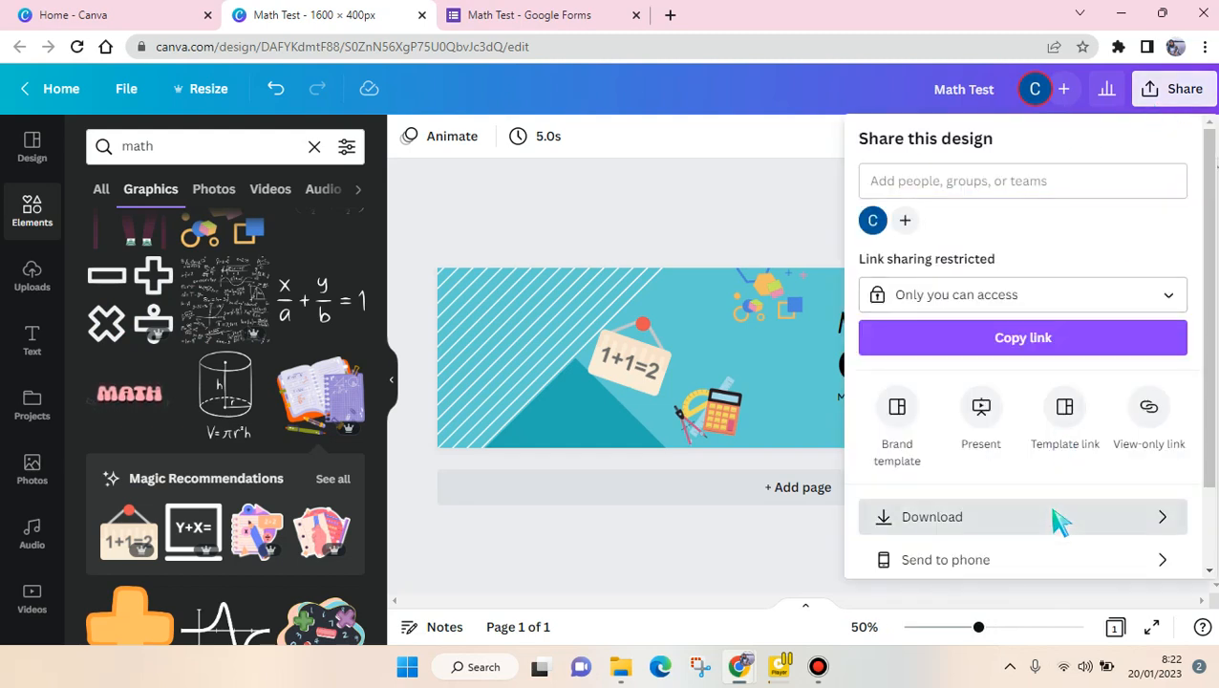
click(1056, 517)
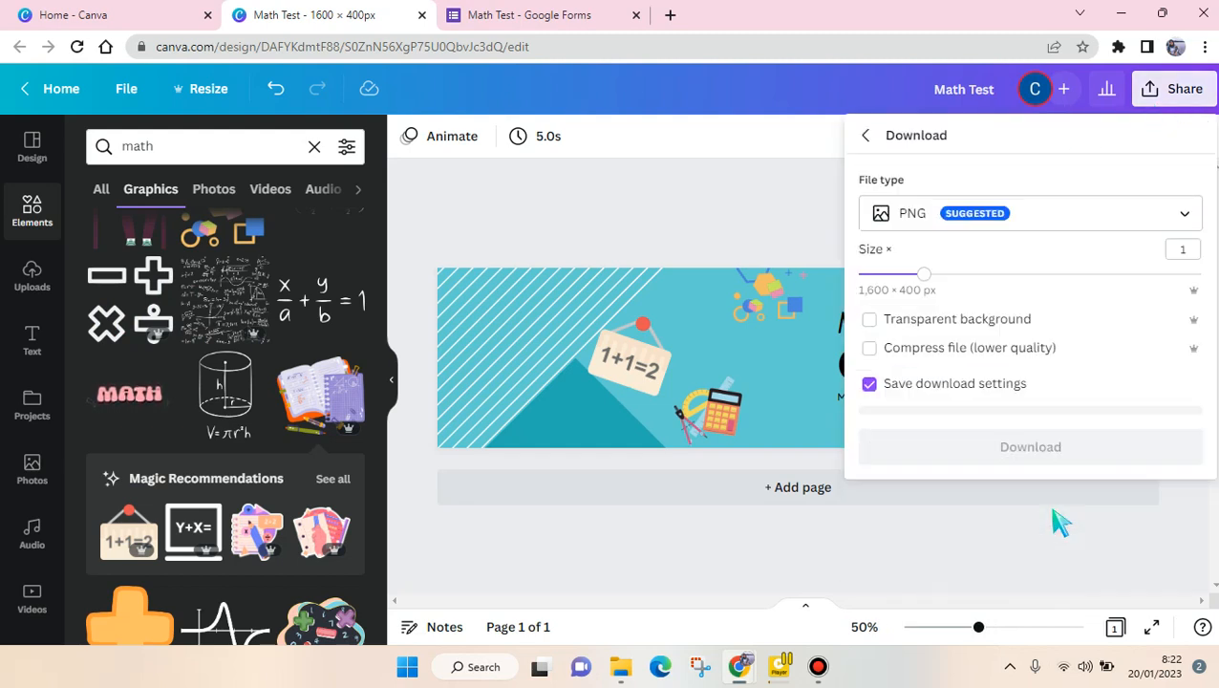
click(1068, 225)
click(1059, 275)
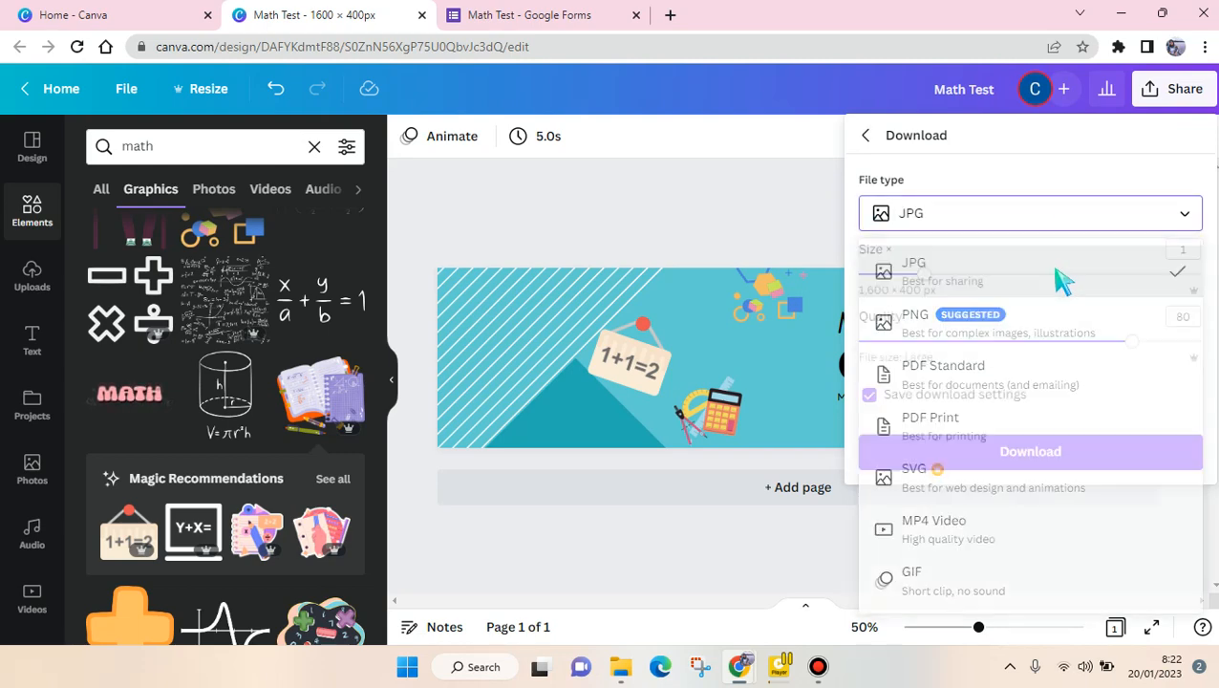
click(1032, 464)
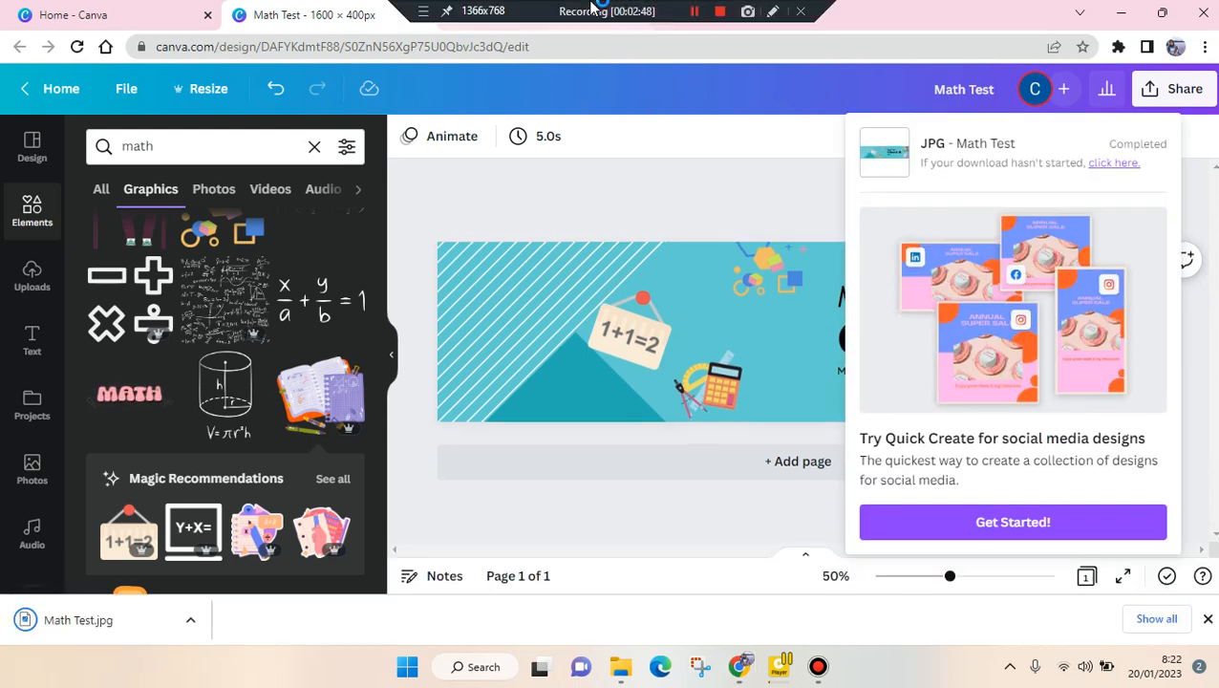
- Switch to the Math Test form in Google Forms and upload the downloaded Math Test.jpg as its theme header image
click(534, 19)
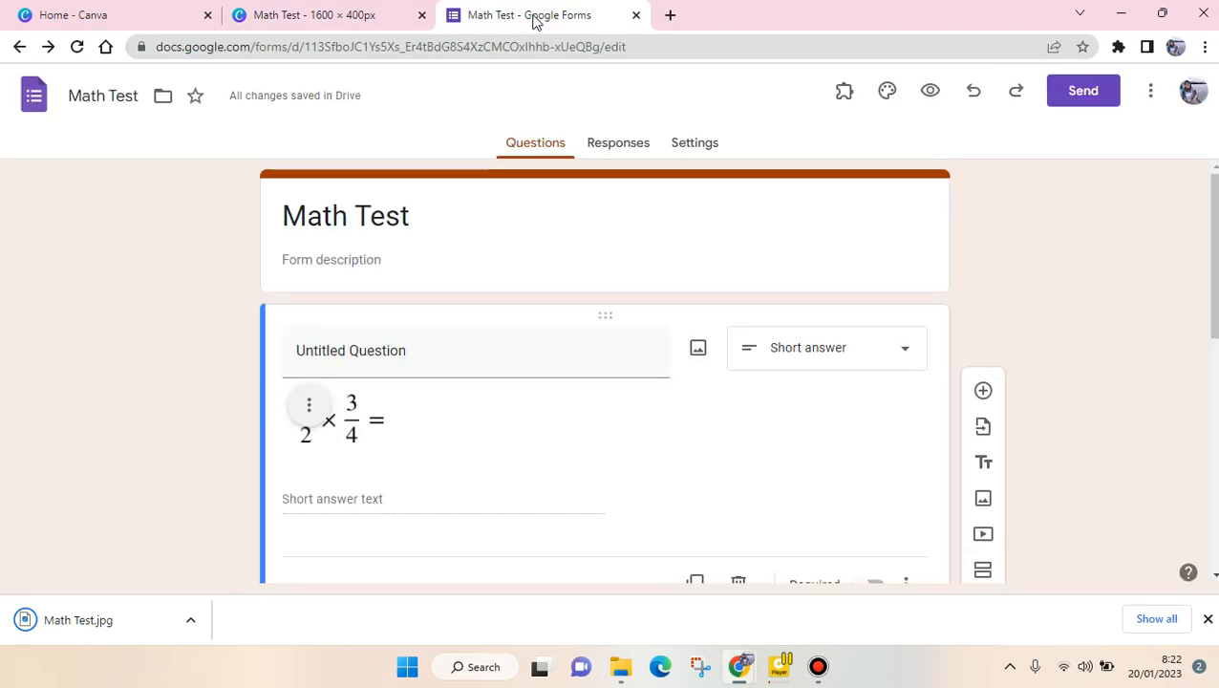
click(888, 91)
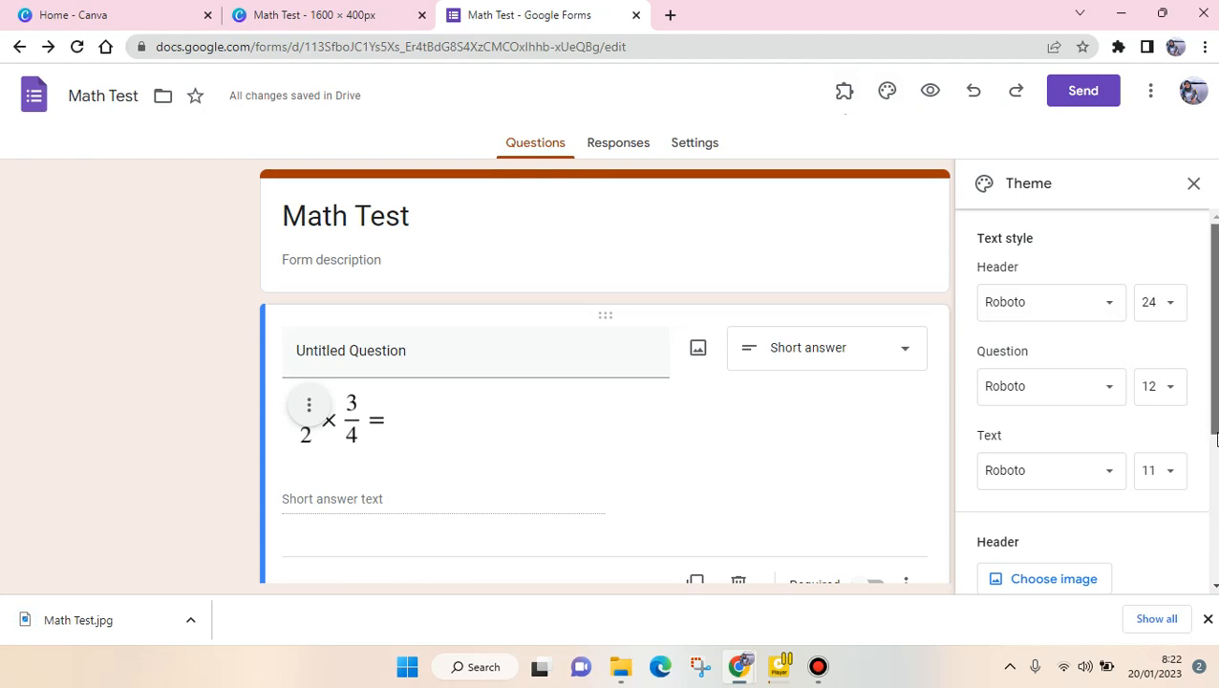
scroll(1108, 467, down, 3)
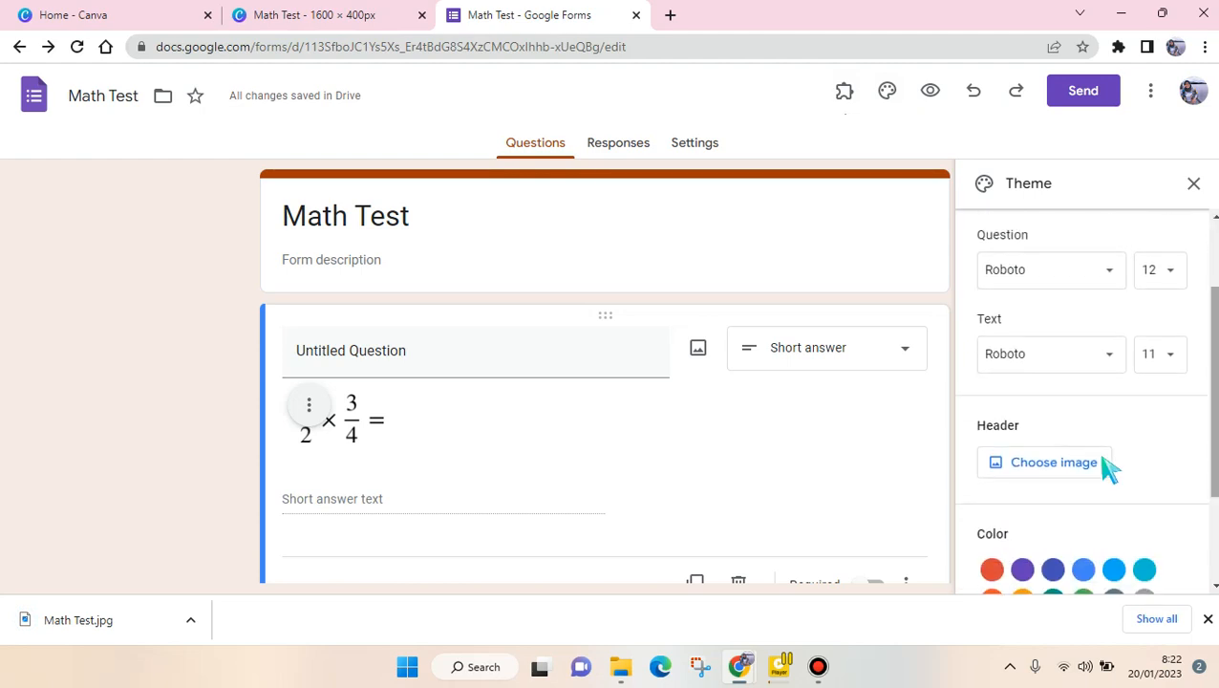
click(1042, 469)
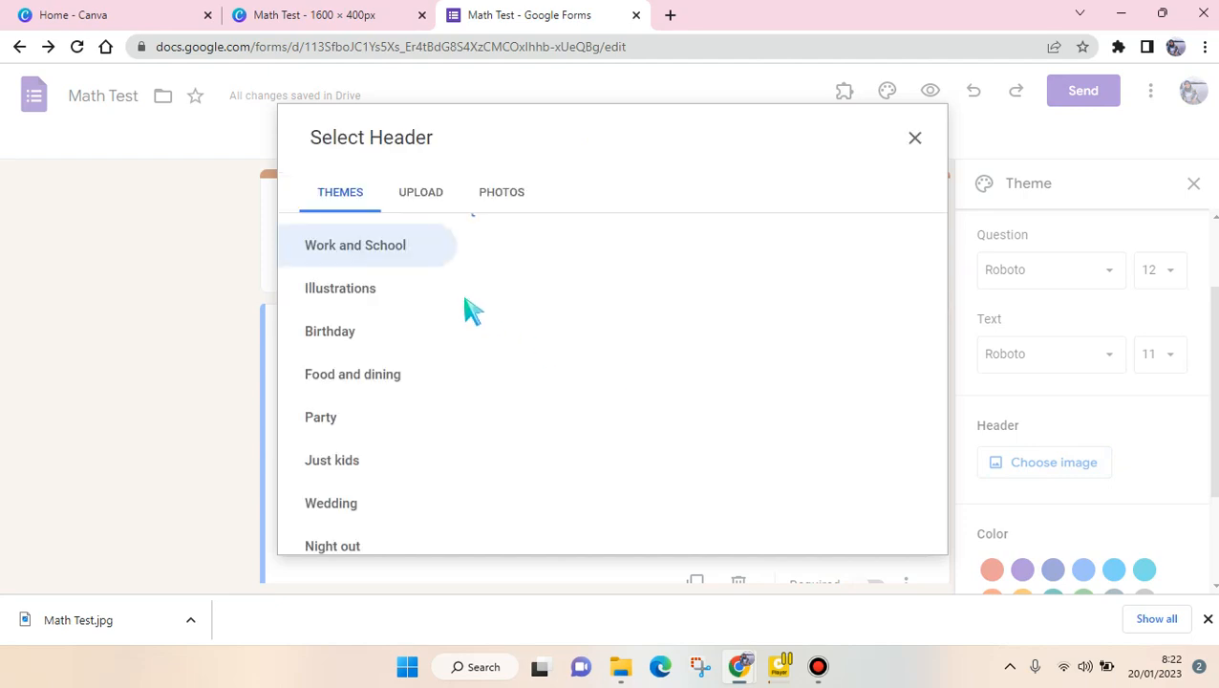
click(428, 198)
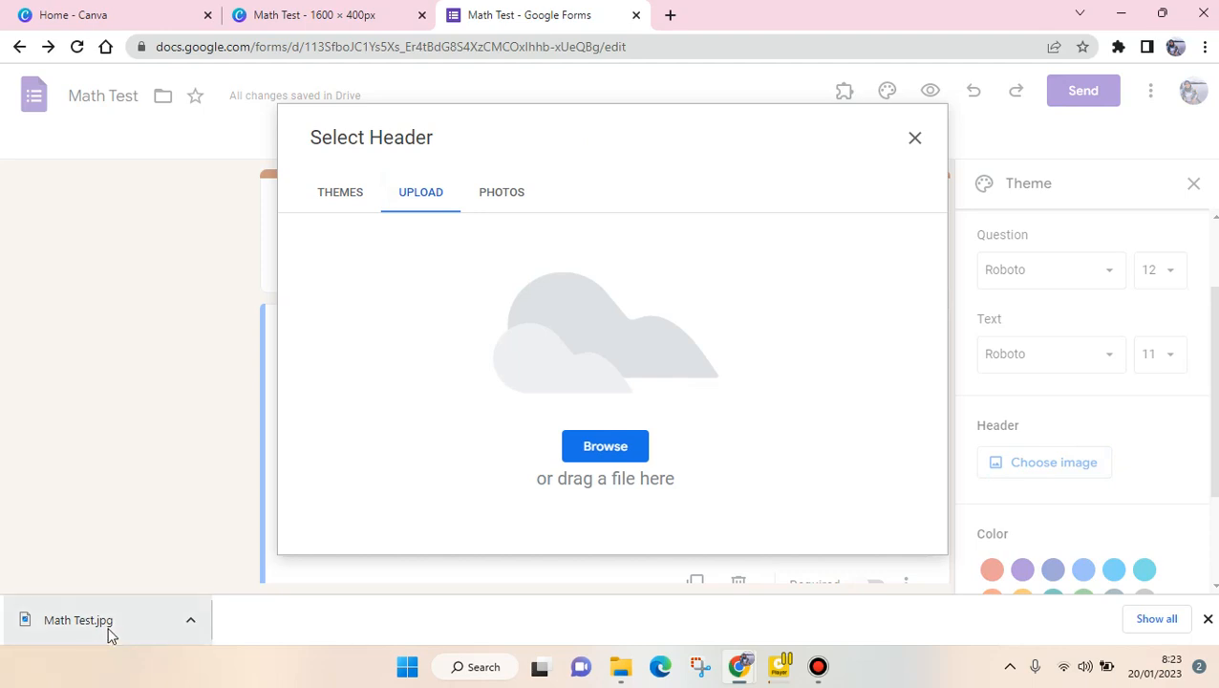
drag(108, 626, 453, 373)
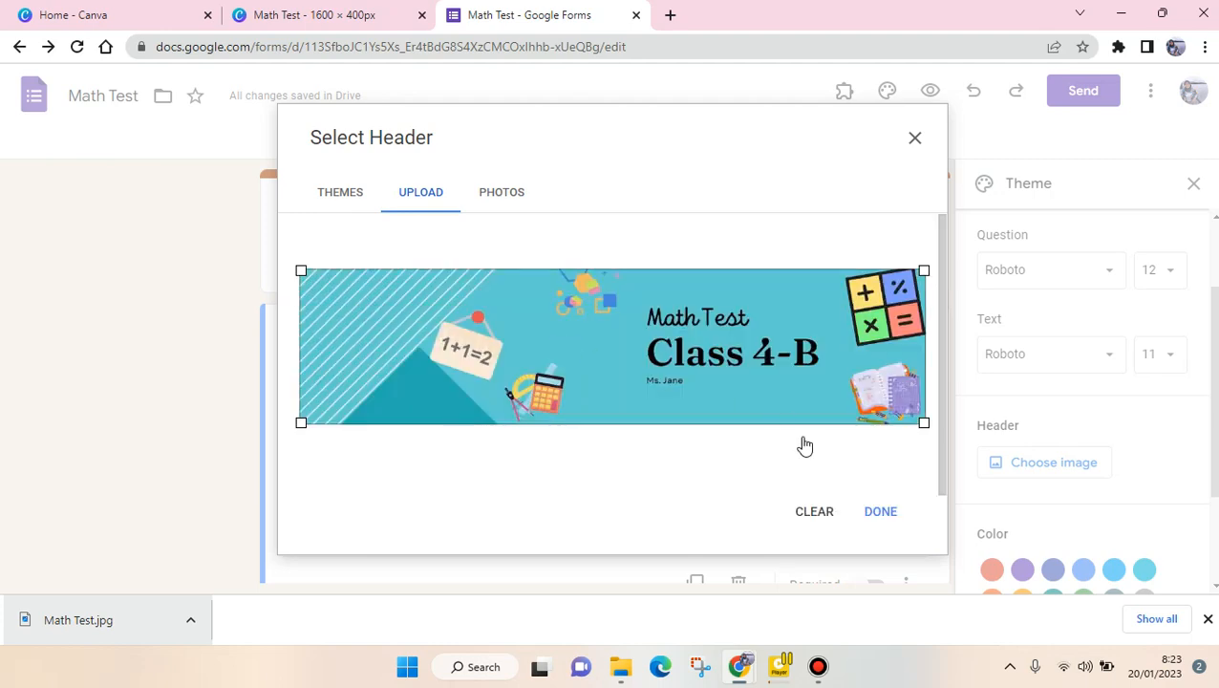
click(881, 517)
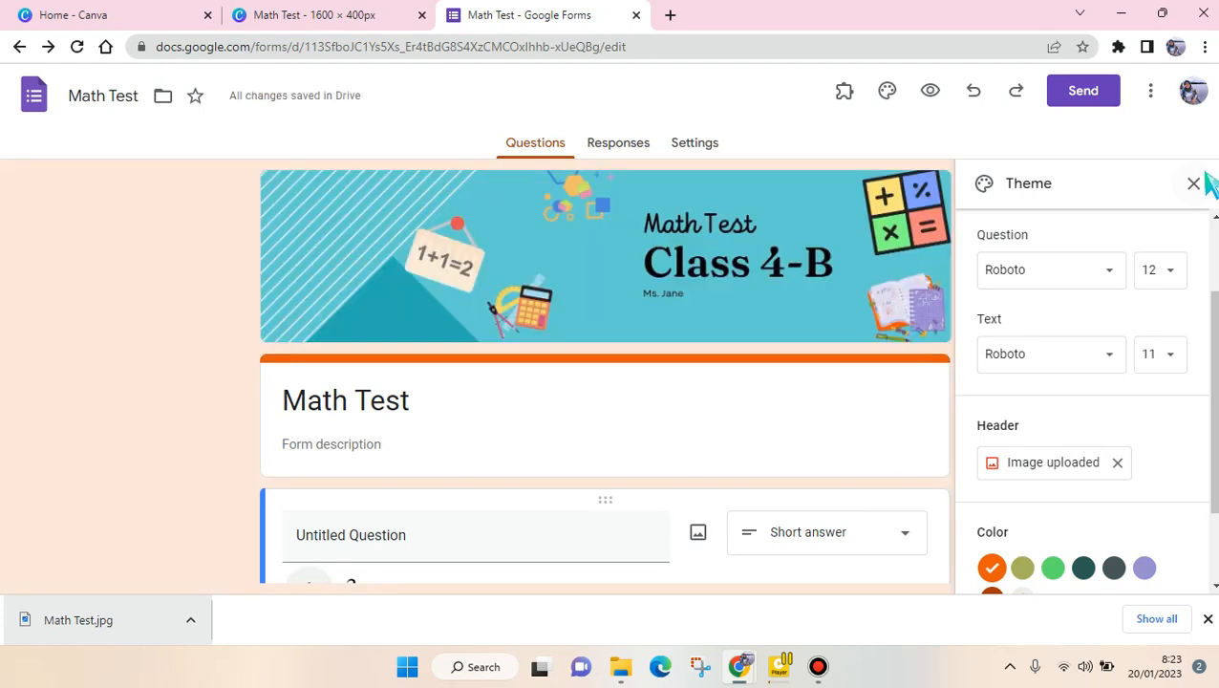
- Dismiss the browser's downloads bar and close the form's theme settings
scroll(1216, 316, down, 1)
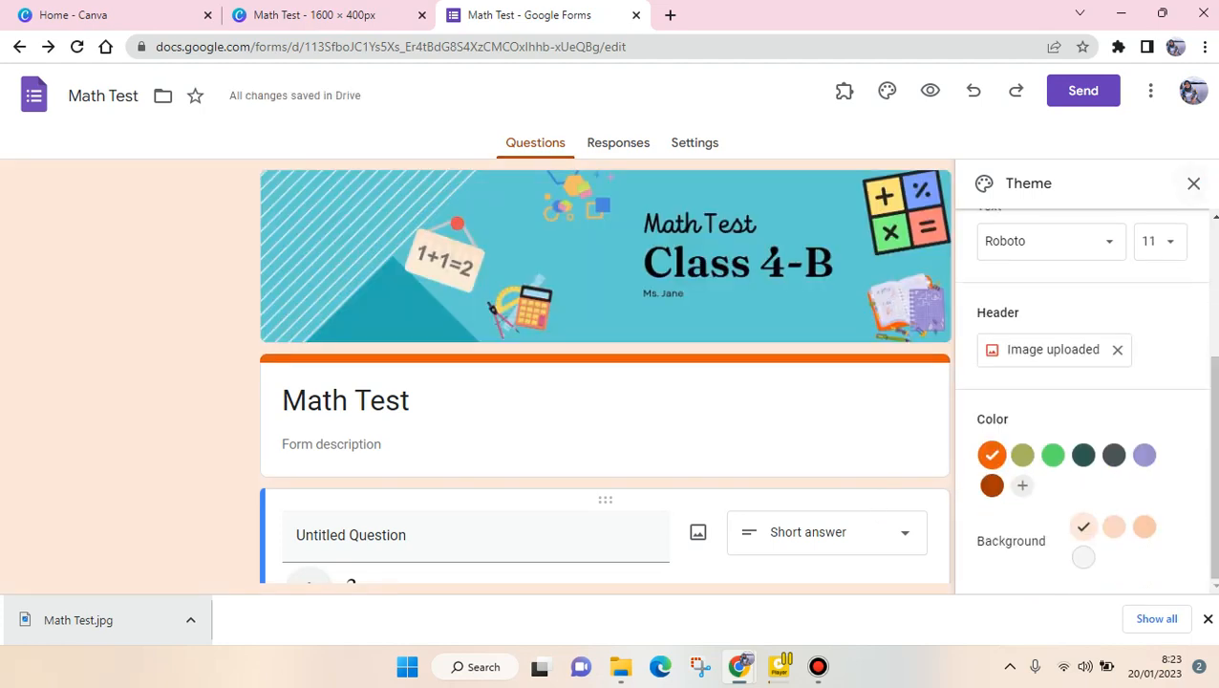
click(1208, 619)
click(1194, 184)
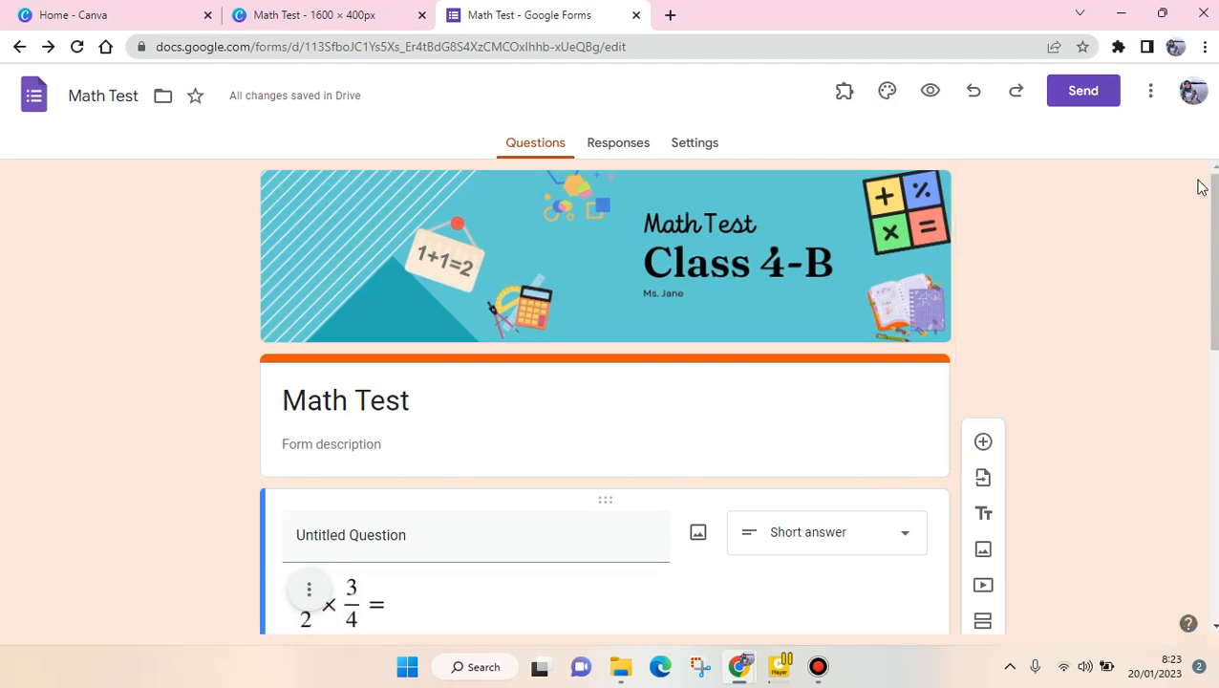